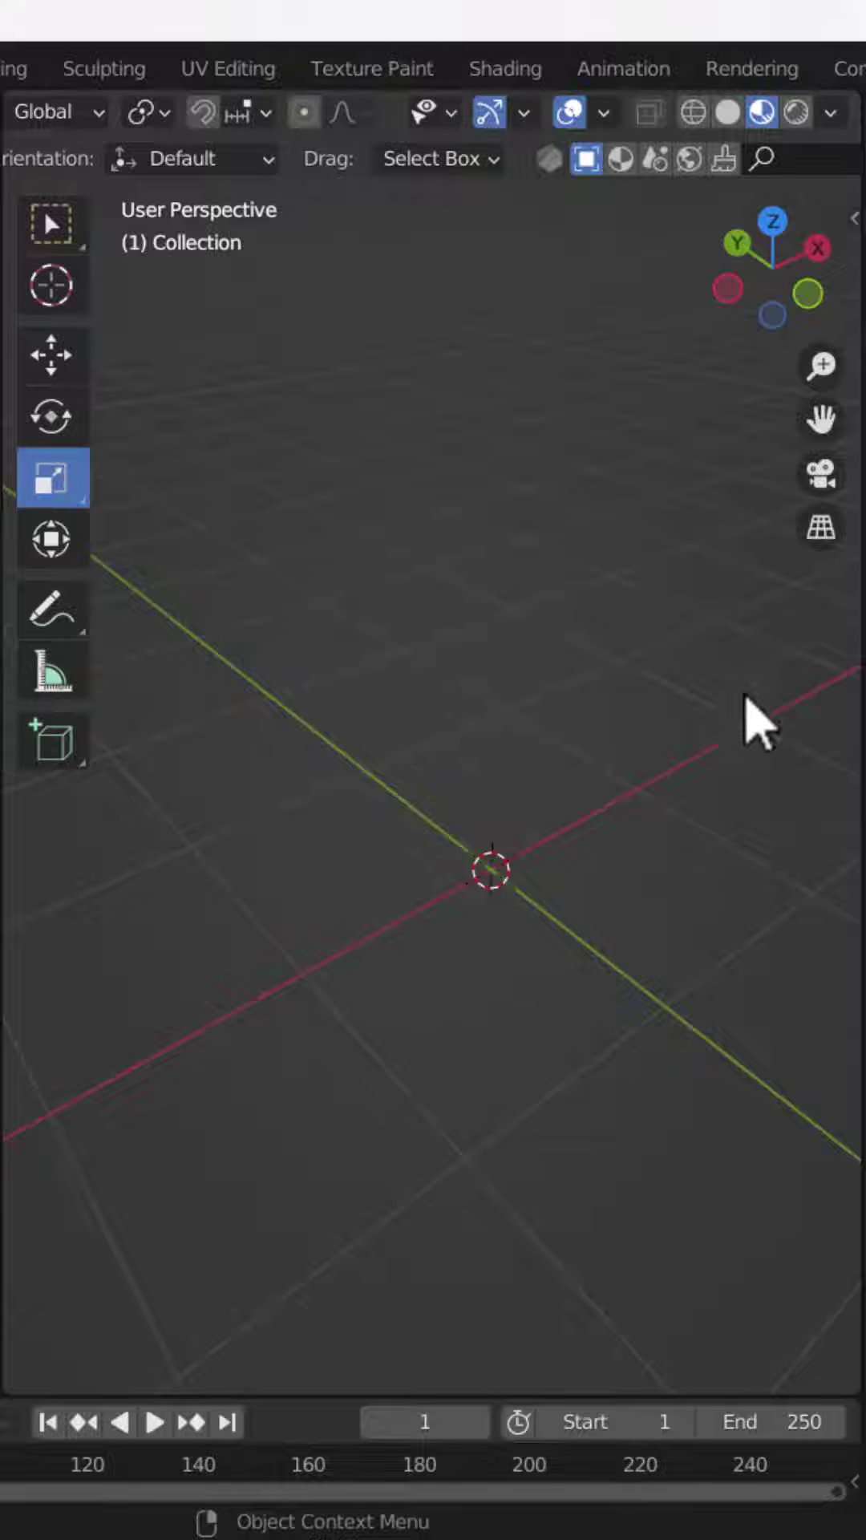
Add a flat plane and enter Edit Mode centred on it
{"action": "key", "text": "shift+a"}
{"action": "left_click", "coordinate": [590, 620]}
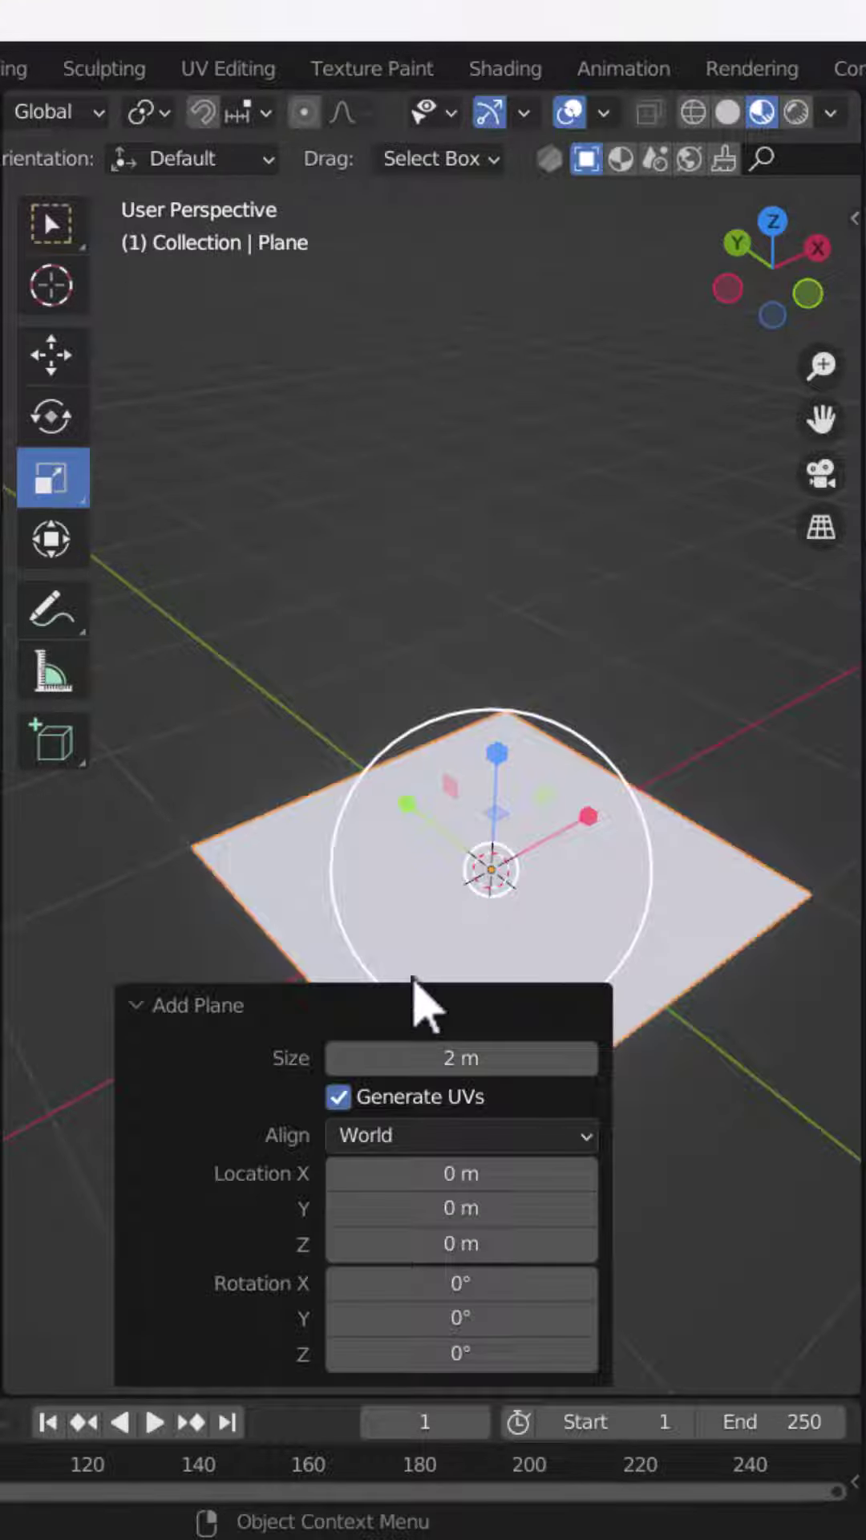
{"action": "key", "text": "Tab"}
{"action": "key", "text": "KP_Decimal"}
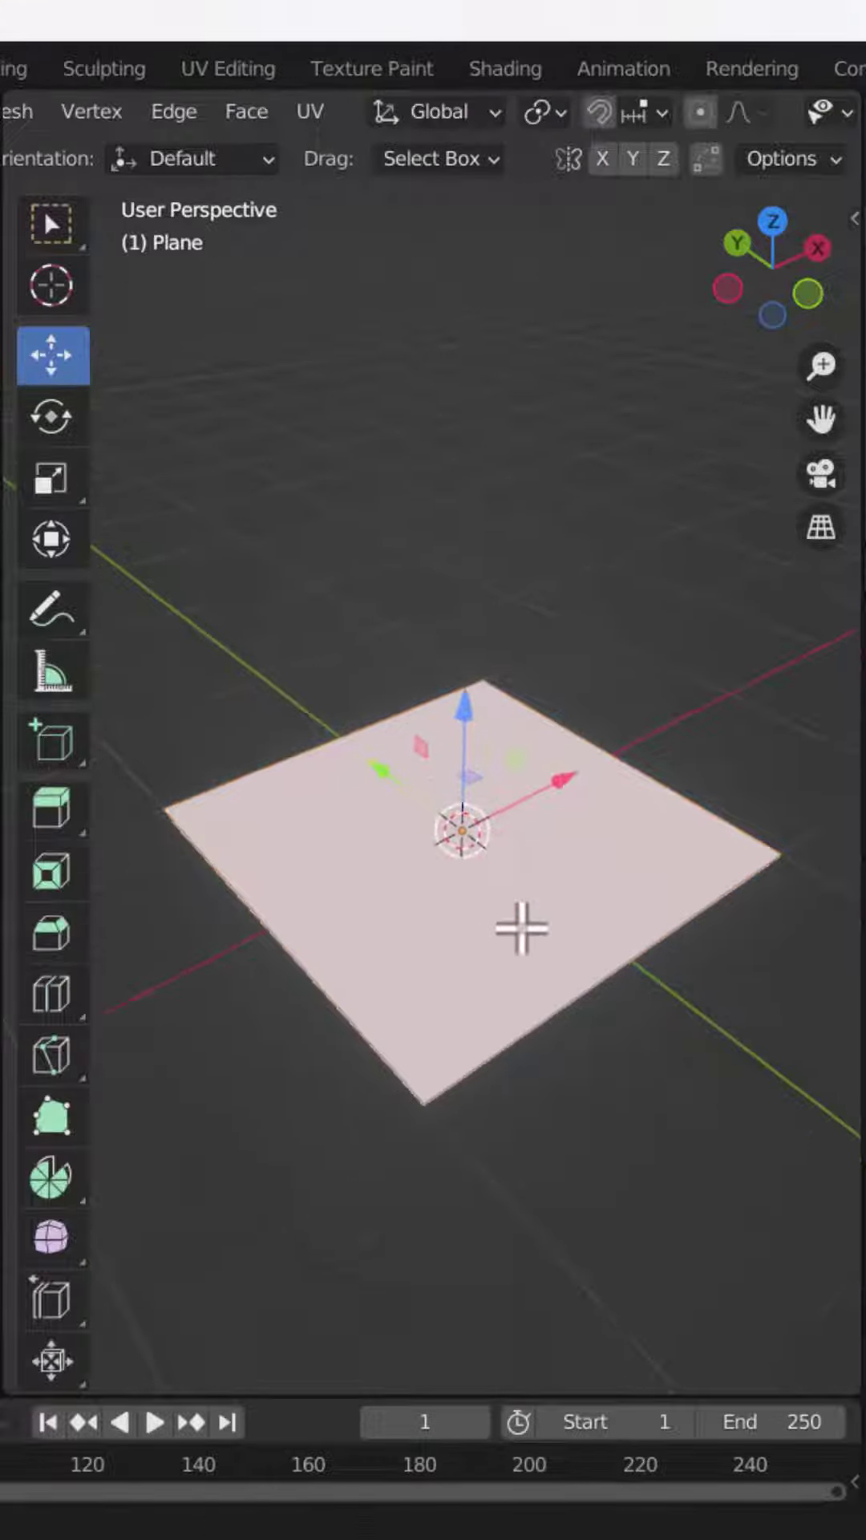
Subdivide the plane twice and set the pivot point to Individual Origins
{"action": "right_click", "coordinate": [533, 791]}
{"action": "left_click", "coordinate": [538, 788]}
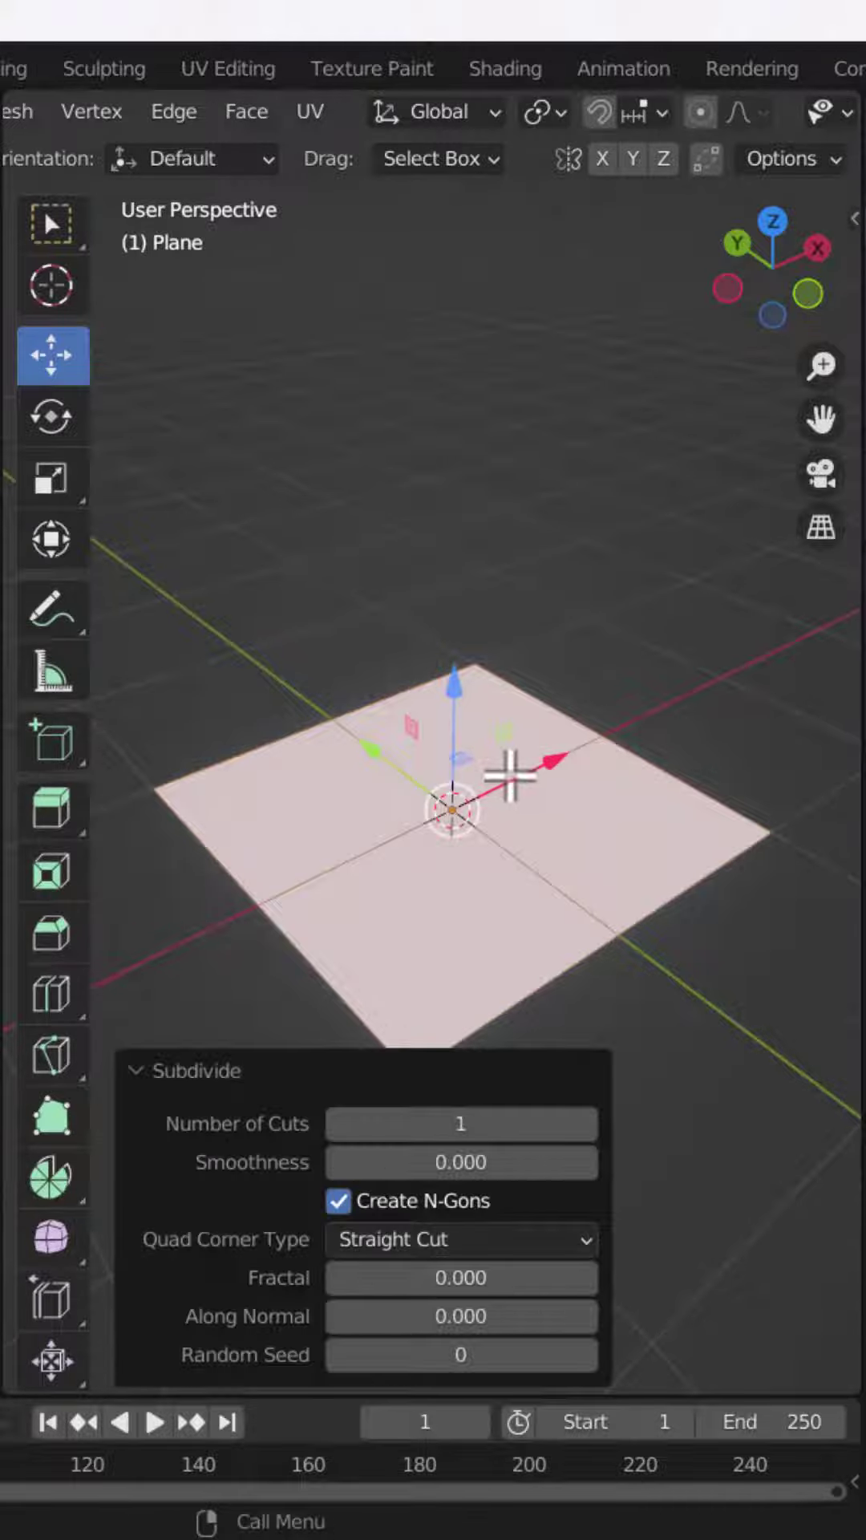
{"action": "right_click", "coordinate": [520, 787]}
{"action": "left_click", "coordinate": [520, 785]}
{"action": "scroll", "coordinate": [331, 897], "scroll_direction": "up", "scroll_amount": 1}
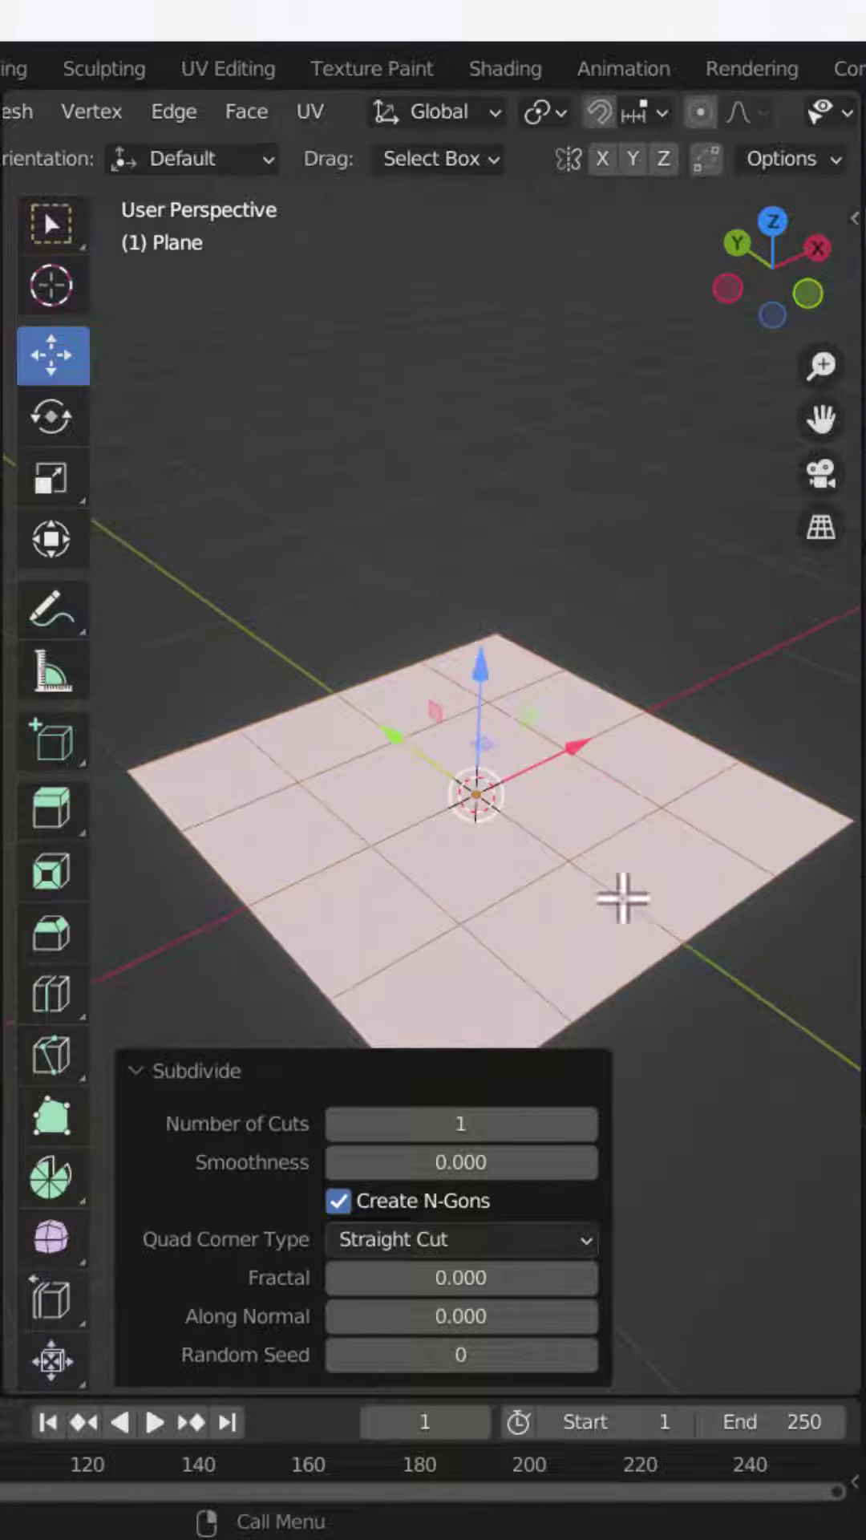
{"action": "left_click", "coordinate": [544, 116]}
{"action": "left_click", "coordinate": [628, 241]}
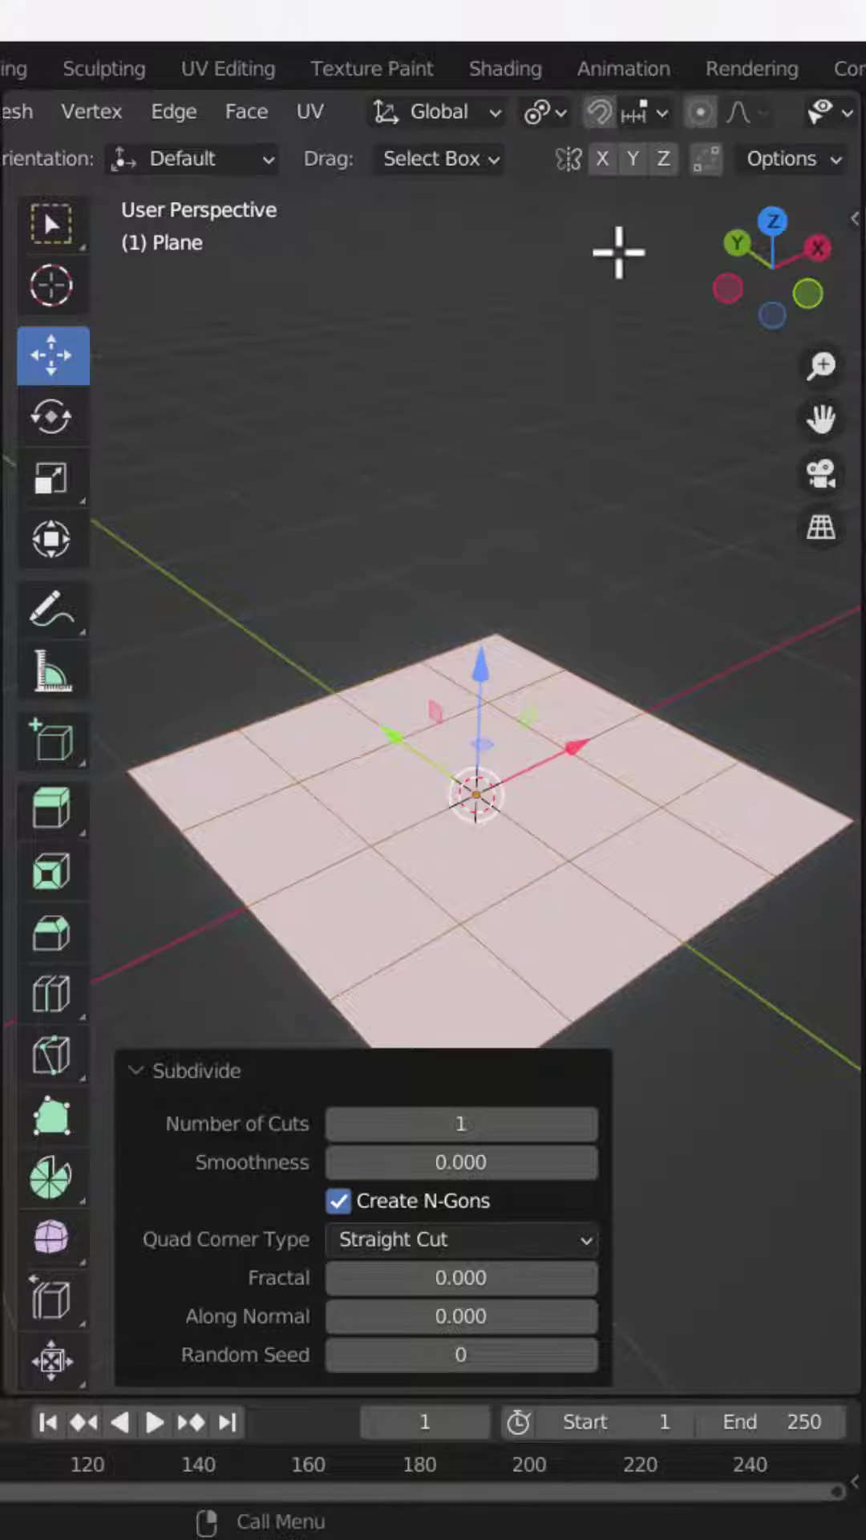
Extrude faces individually in place and scale them to 0.898 to leave grooves
{"action": "key", "text": "alt+e"}
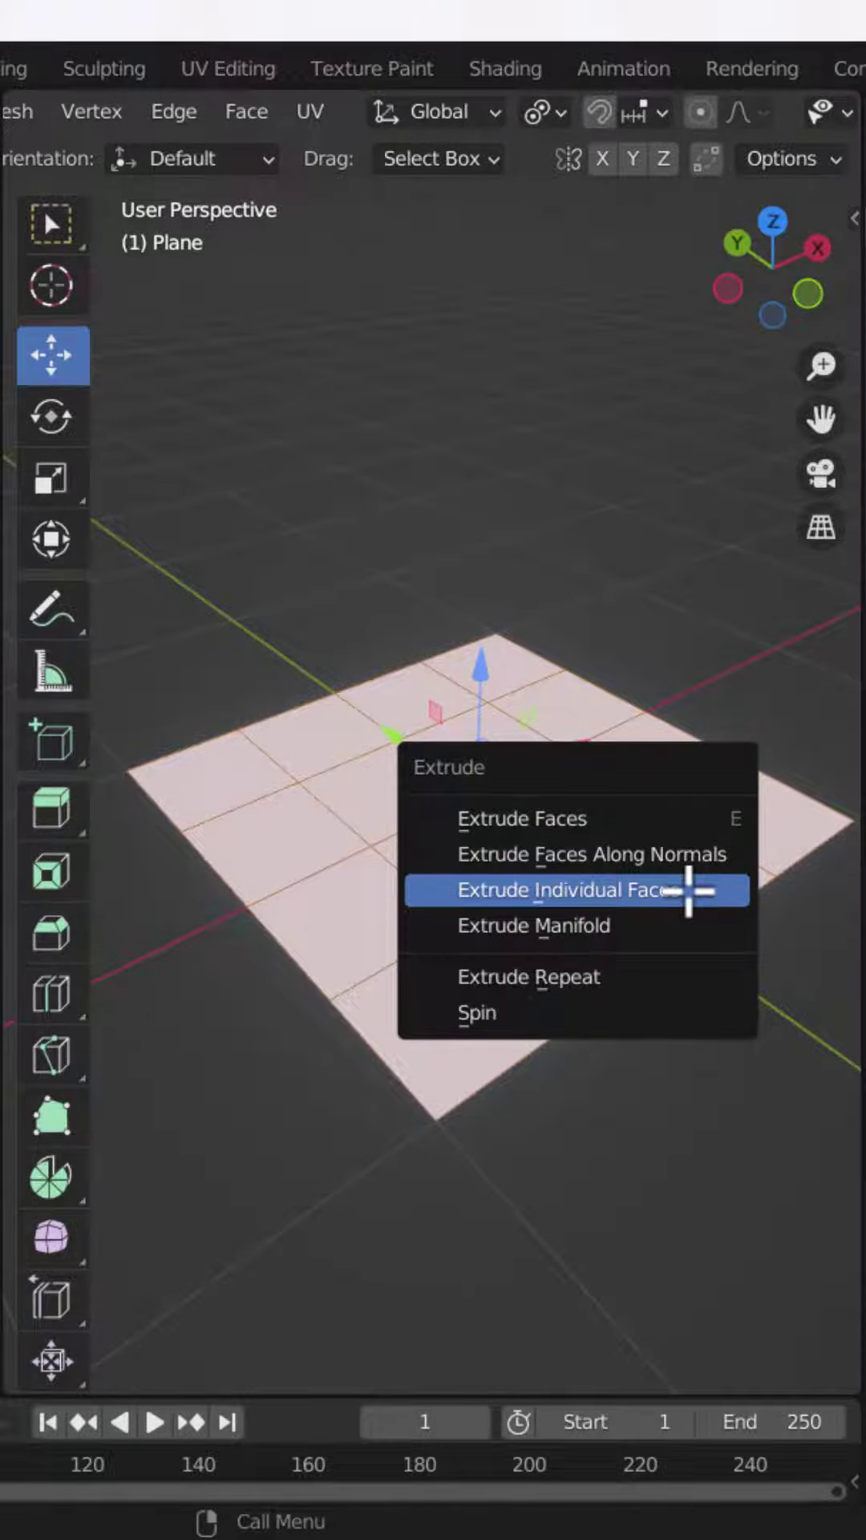
{"action": "left_click", "coordinate": [688, 890]}
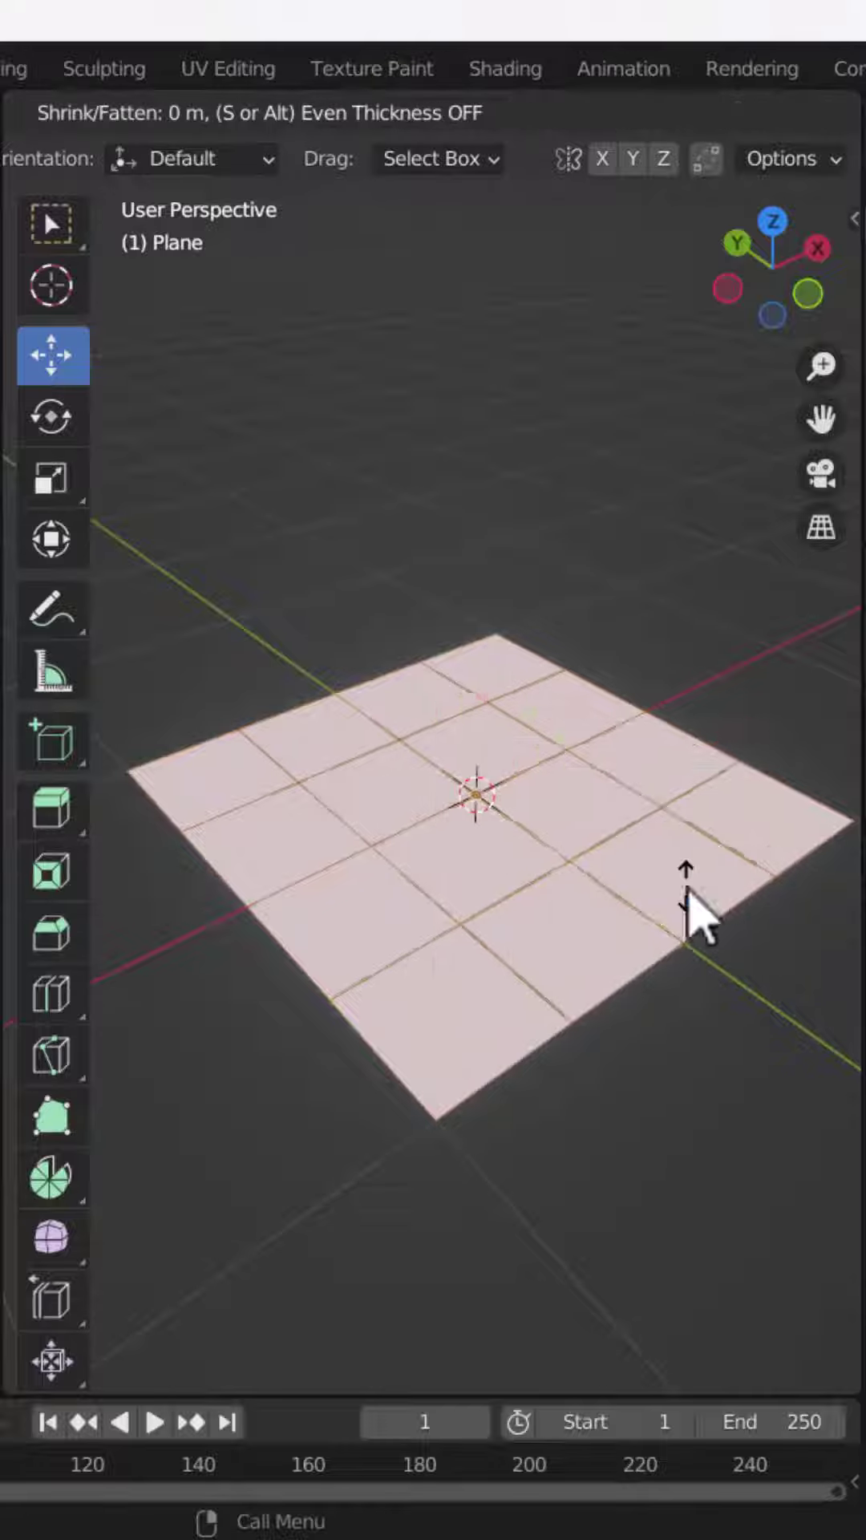
{"action": "right_click", "coordinate": [694, 886]}
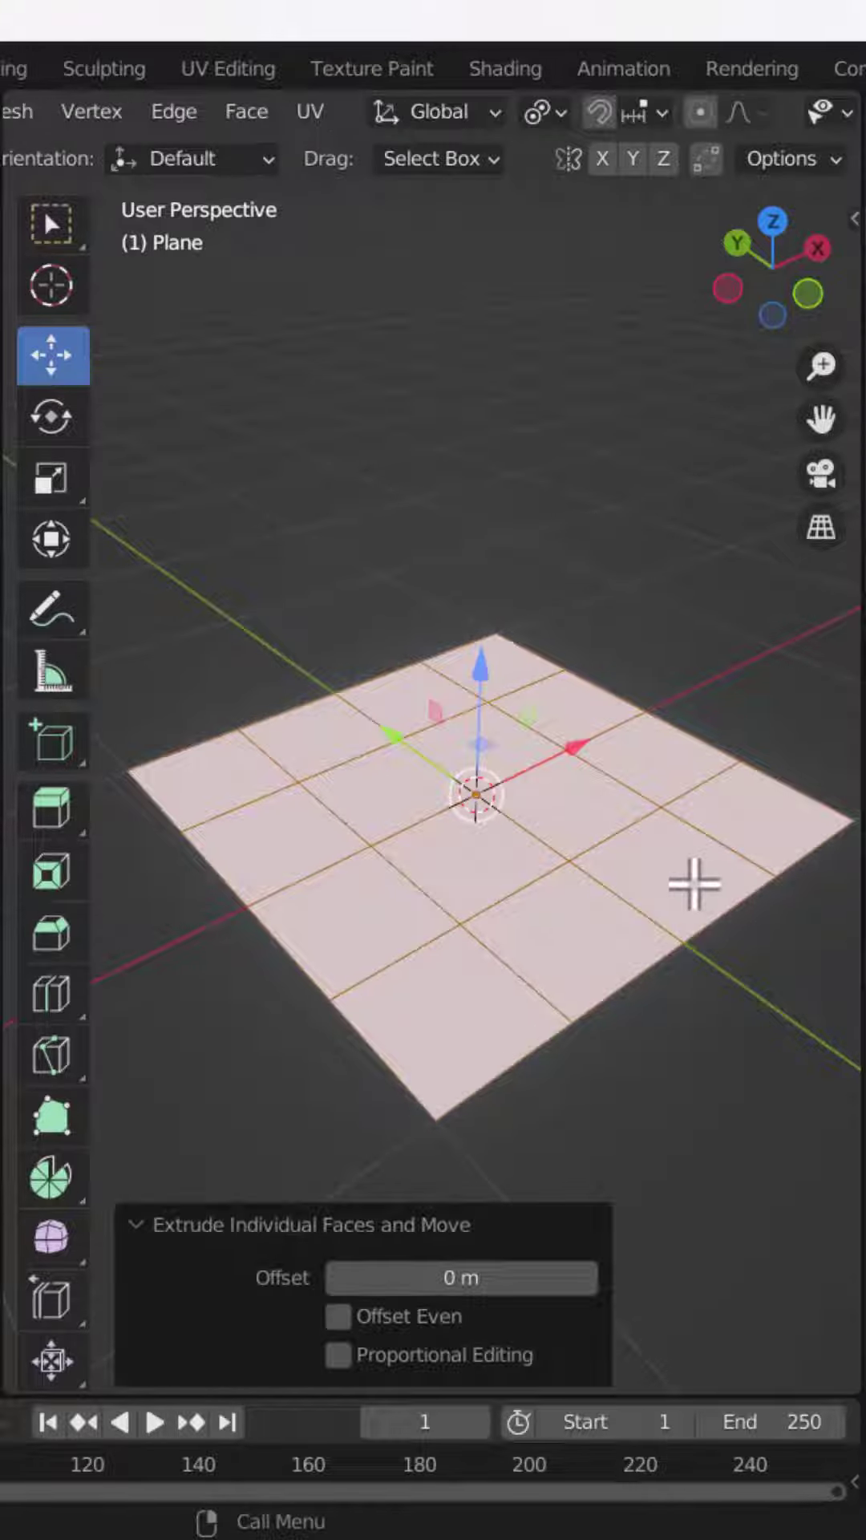
{"action": "key", "text": "s"}
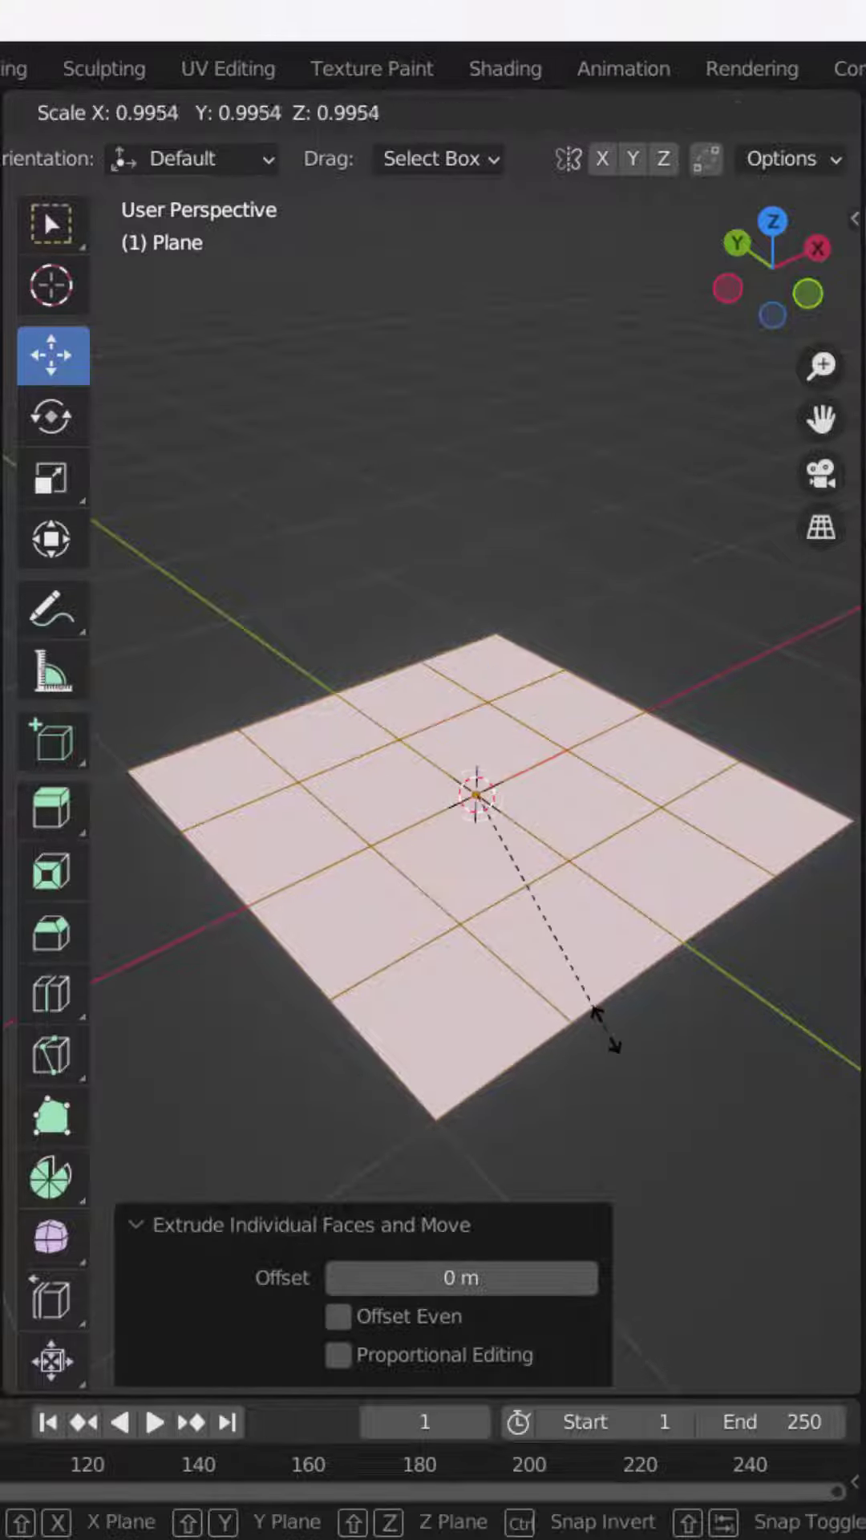
{"action": "left_click", "coordinate": [564, 997]}
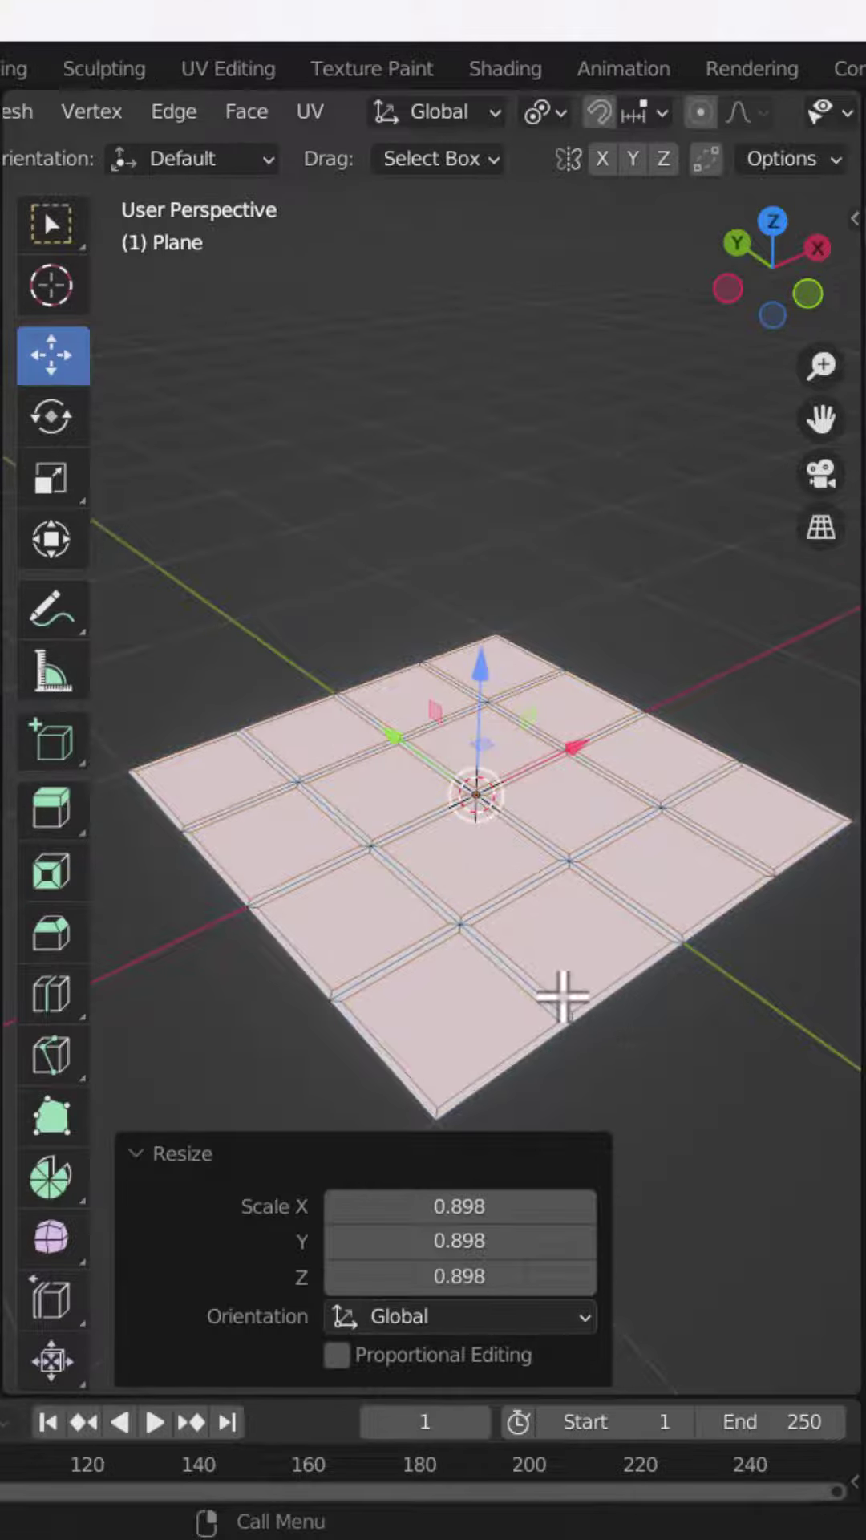
{"action": "mouse_move", "coordinate": [560, 997]}
{"action": "middle_mouse_down"}
{"action": "mouse_move", "coordinate": [597, 932]}
{"action": "mouse_move", "coordinate": [591, 937]}
{"action": "middle_mouse_up"}
Extrude the faces upward, taper their tops to 0.728, and return to Object Mode
{"action": "key", "text": "e"}
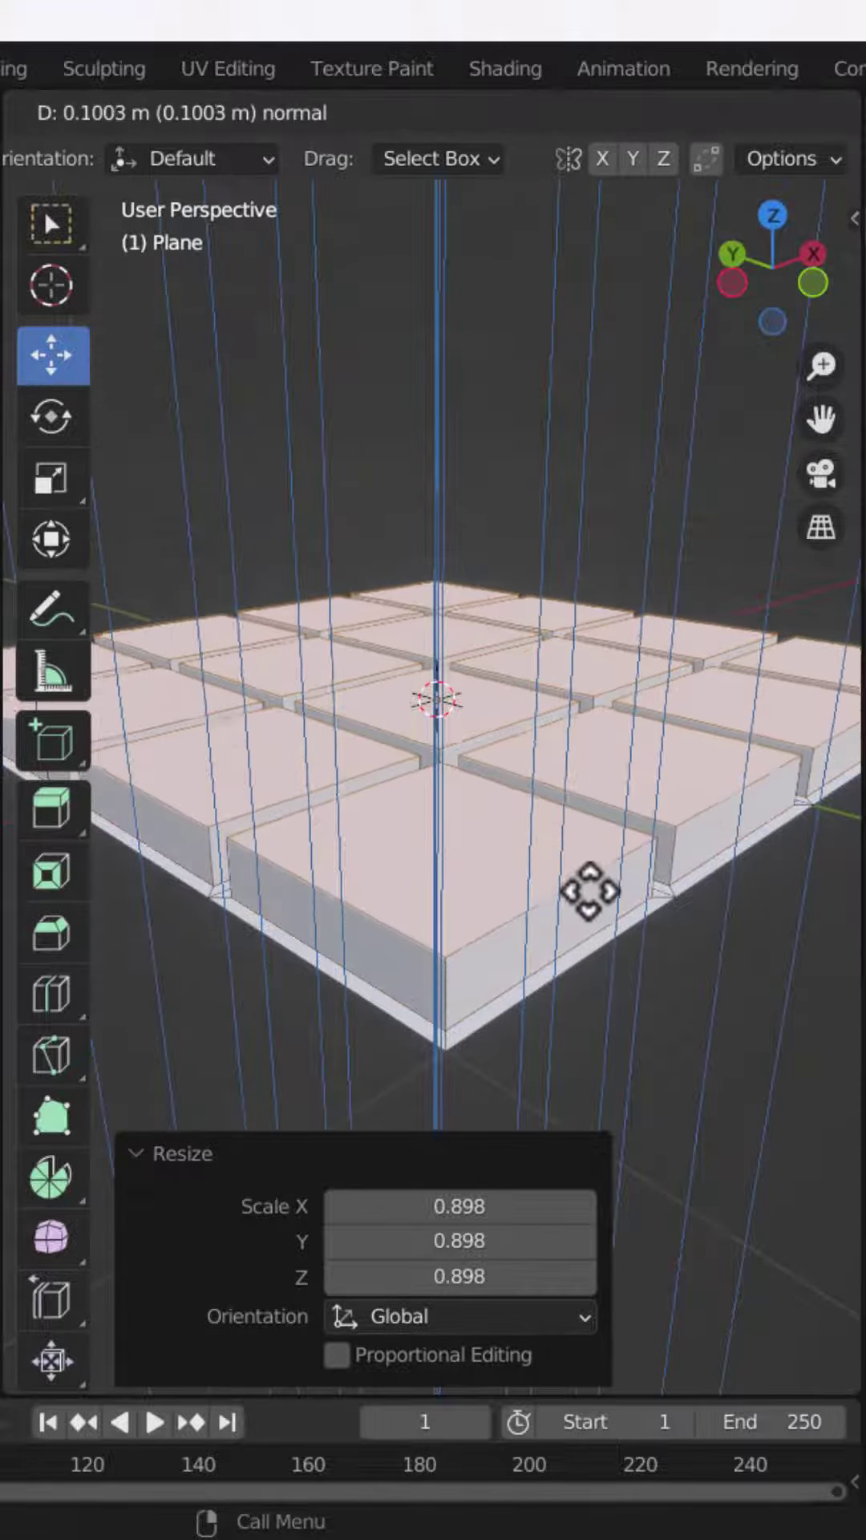
{"action": "left_click", "coordinate": [589, 876]}
{"action": "key", "text": "s"}
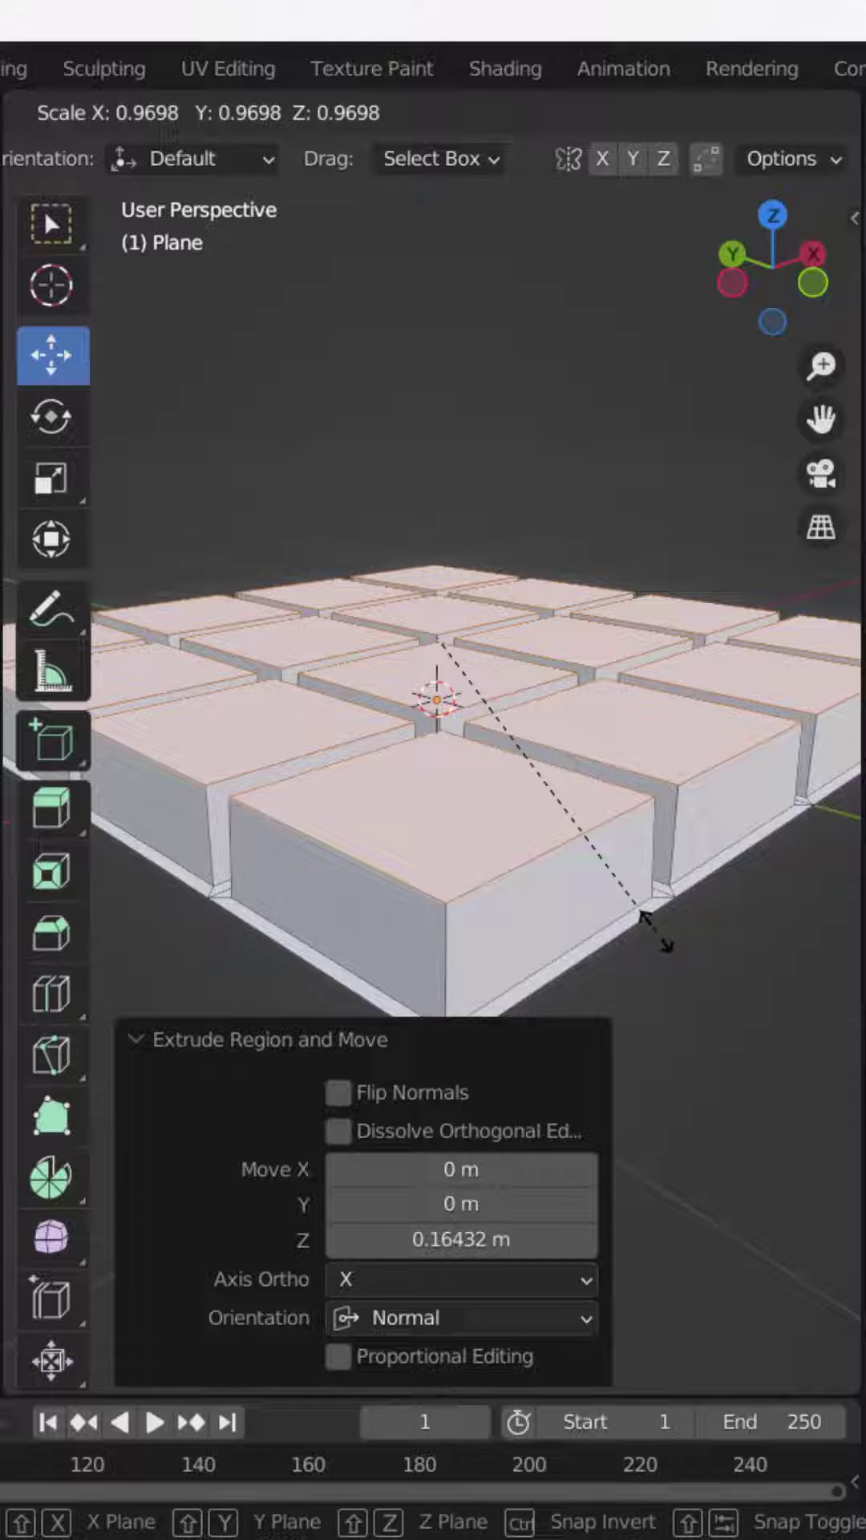
{"action": "left_click", "coordinate": [586, 878]}
{"action": "scroll", "coordinate": [532, 763], "scroll_direction": "down", "scroll_amount": 3}
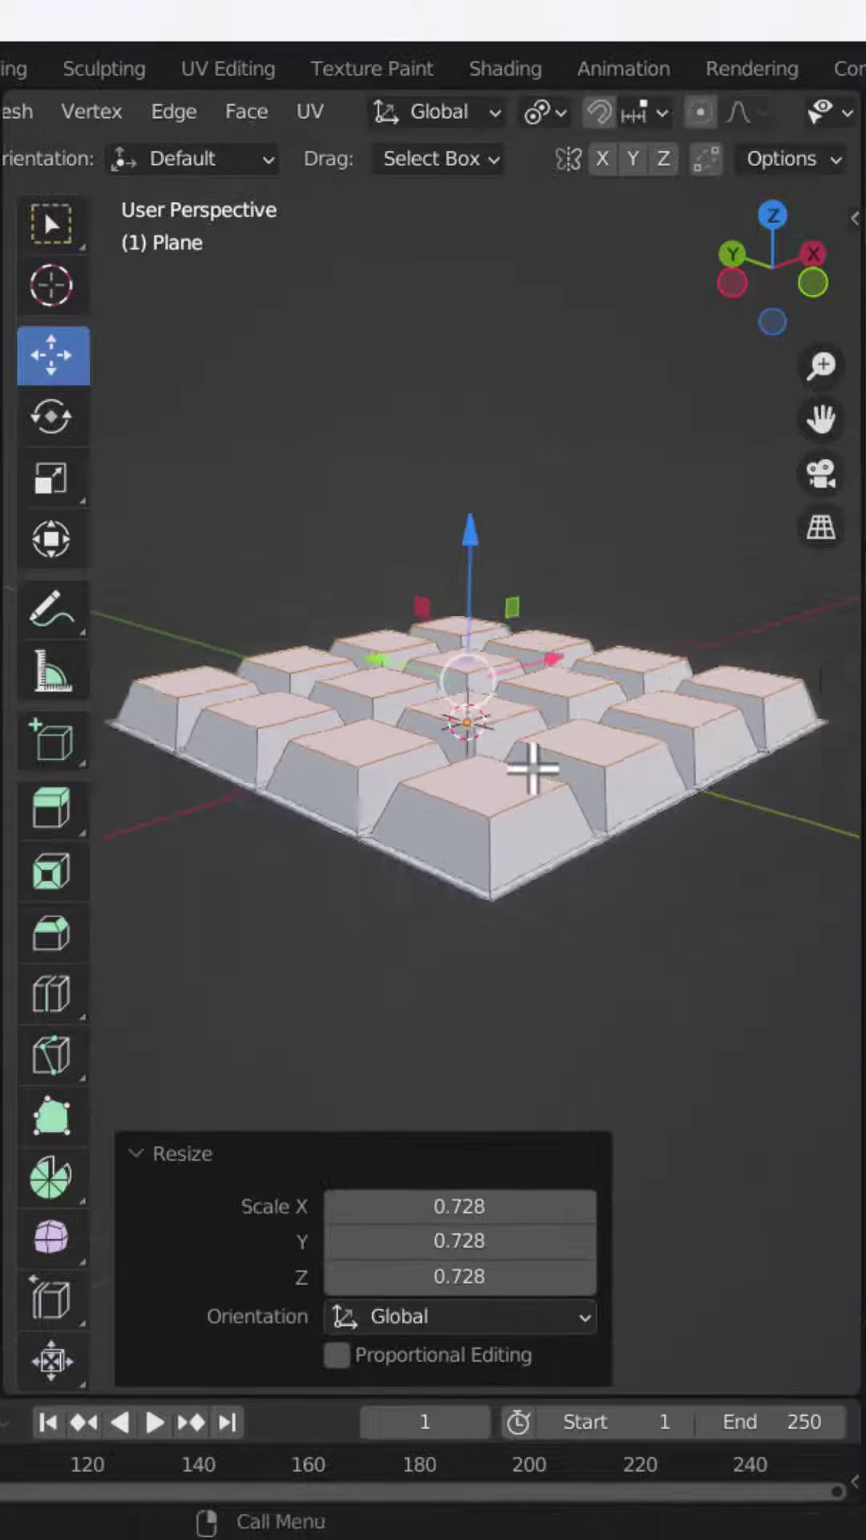
{"action": "middle_click_drag", "start_coordinate": [534, 763], "coordinate": [492, 808]}
{"action": "key", "text": "Tab"}
{"action": "mouse_move", "coordinate": [630, 987]}
{"action": "middle_mouse_down"}
{"action": "mouse_move", "coordinate": [468, 988]}
{"action": "mouse_move", "coordinate": [550, 921]}
{"action": "middle_mouse_up"}
Add a second flat plane over the tiles
{"action": "key", "text": "shift+a"}
{"action": "mouse_move", "coordinate": [325, 515]}
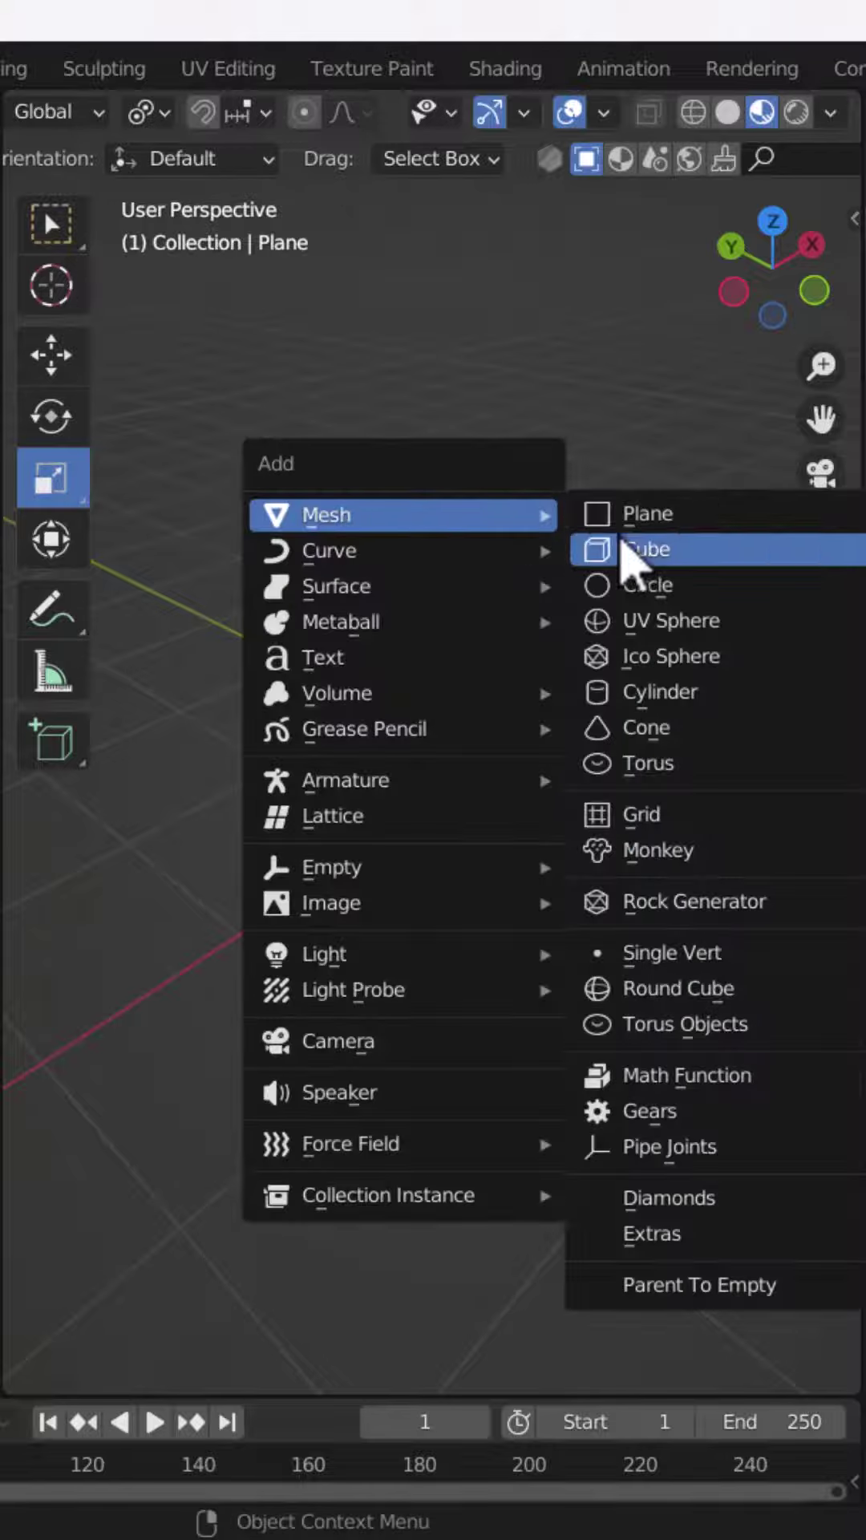
{"action": "left_click", "coordinate": [627, 511]}
{"action": "mouse_move", "coordinate": [638, 939]}
{"action": "middle_mouse_down"}
{"action": "mouse_move", "coordinate": [654, 853]}
{"action": "mouse_move", "coordinate": [678, 797]}
{"action": "middle_mouse_up"}
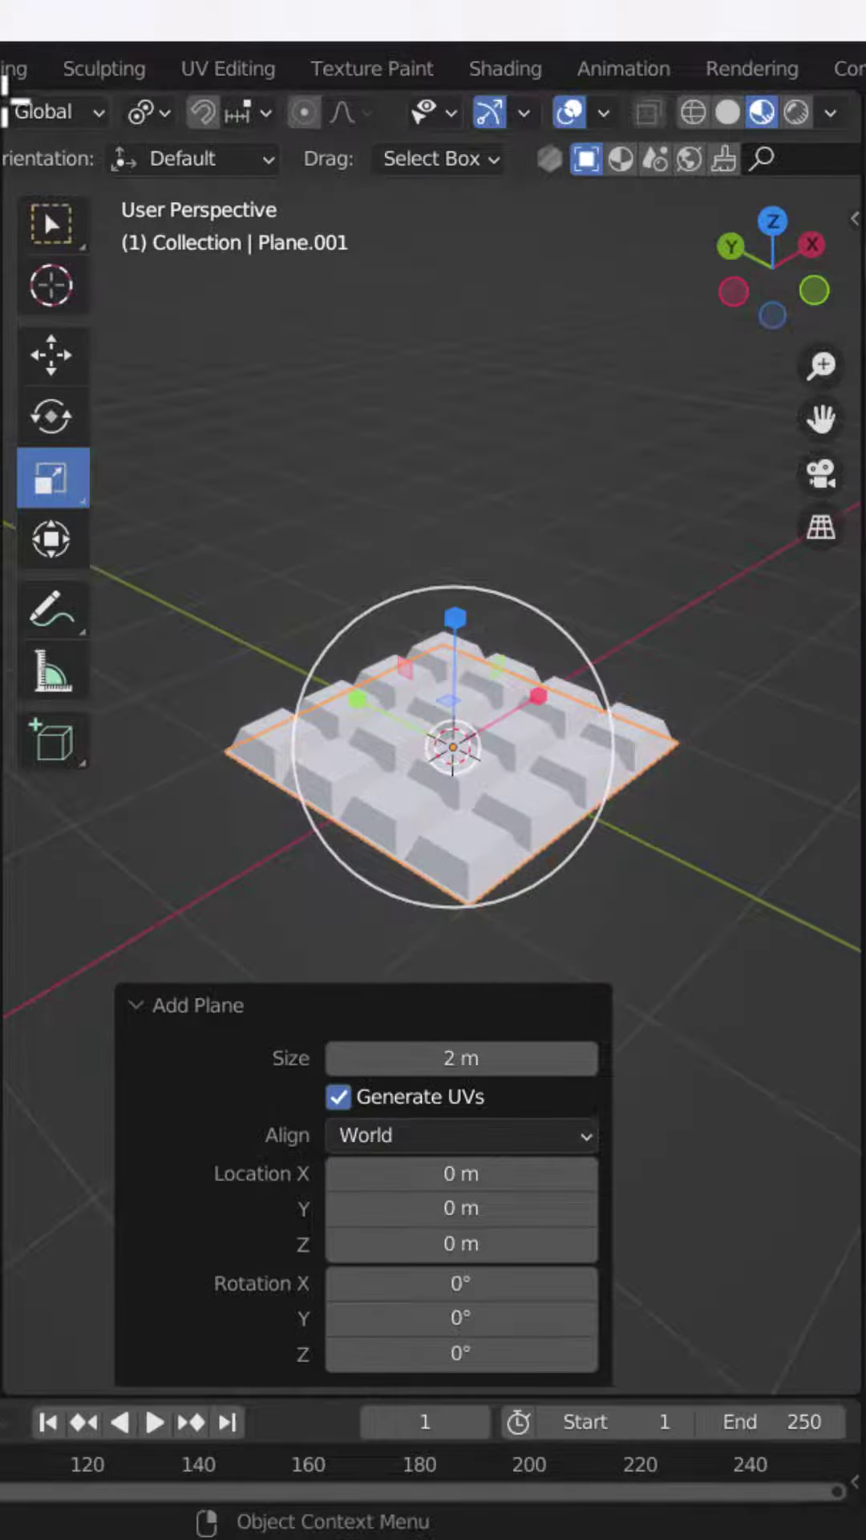
Split the viewport and make the top area a Shader Editor without its sidebar
{"action": "mouse_move", "coordinate": [16, 136]}
{"action": "left_mouse_down"}
{"action": "mouse_move", "coordinate": [139, 713]}
{"action": "mouse_move", "coordinate": [139, 608]}
{"action": "left_mouse_up"}
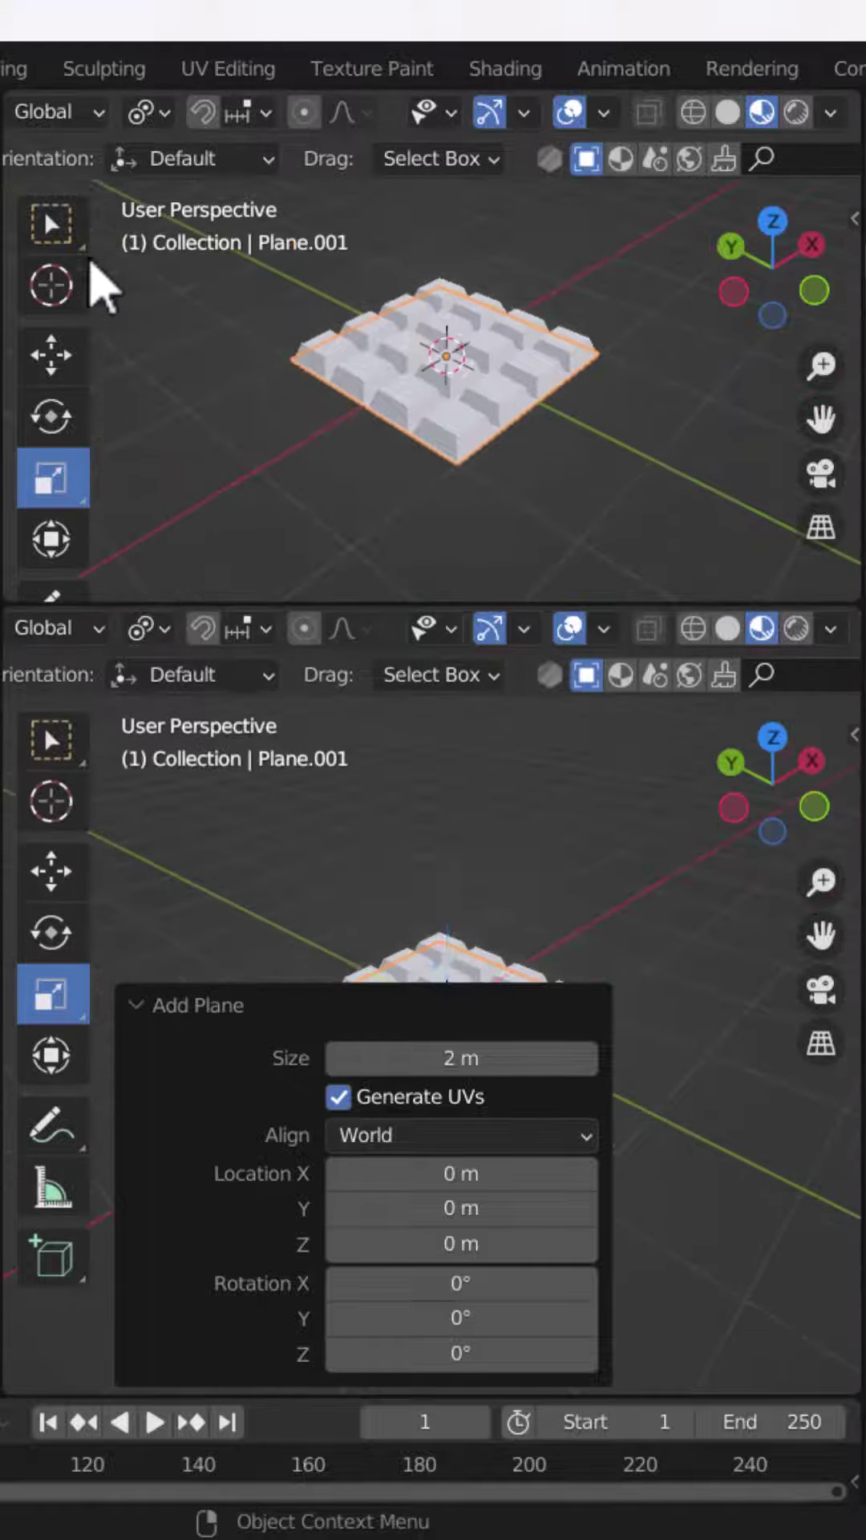
{"action": "scroll", "coordinate": [49, 109], "scroll_direction": "up", "scroll_amount": 5}
{"action": "scroll", "coordinate": [61, 127], "scroll_direction": "up", "scroll_amount": 2}
{"action": "left_click", "coordinate": [47, 112]}
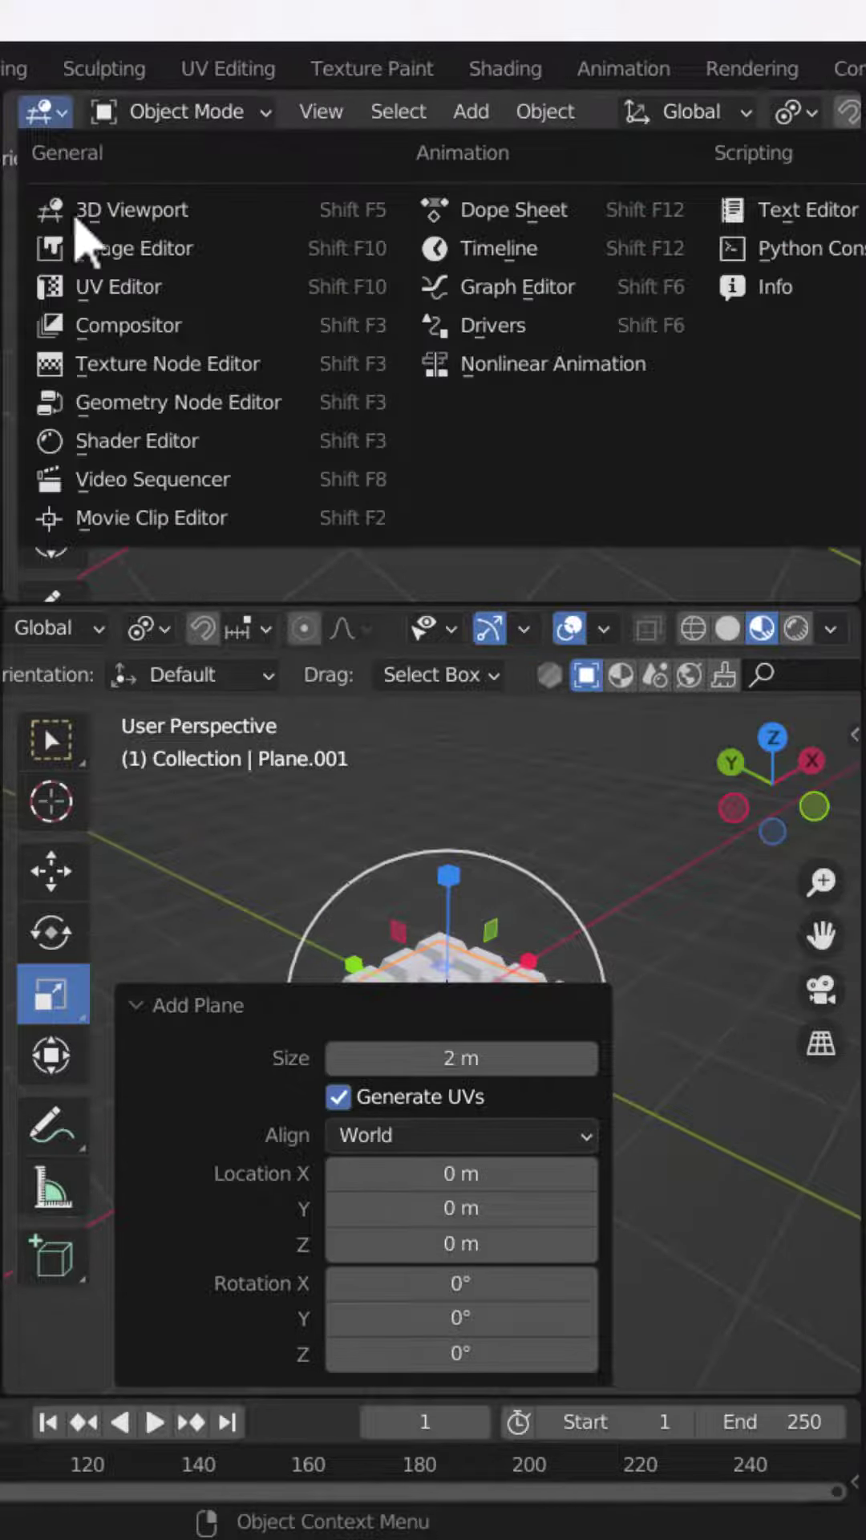
{"action": "left_click", "coordinate": [137, 438]}
{"action": "key", "text": "n"}
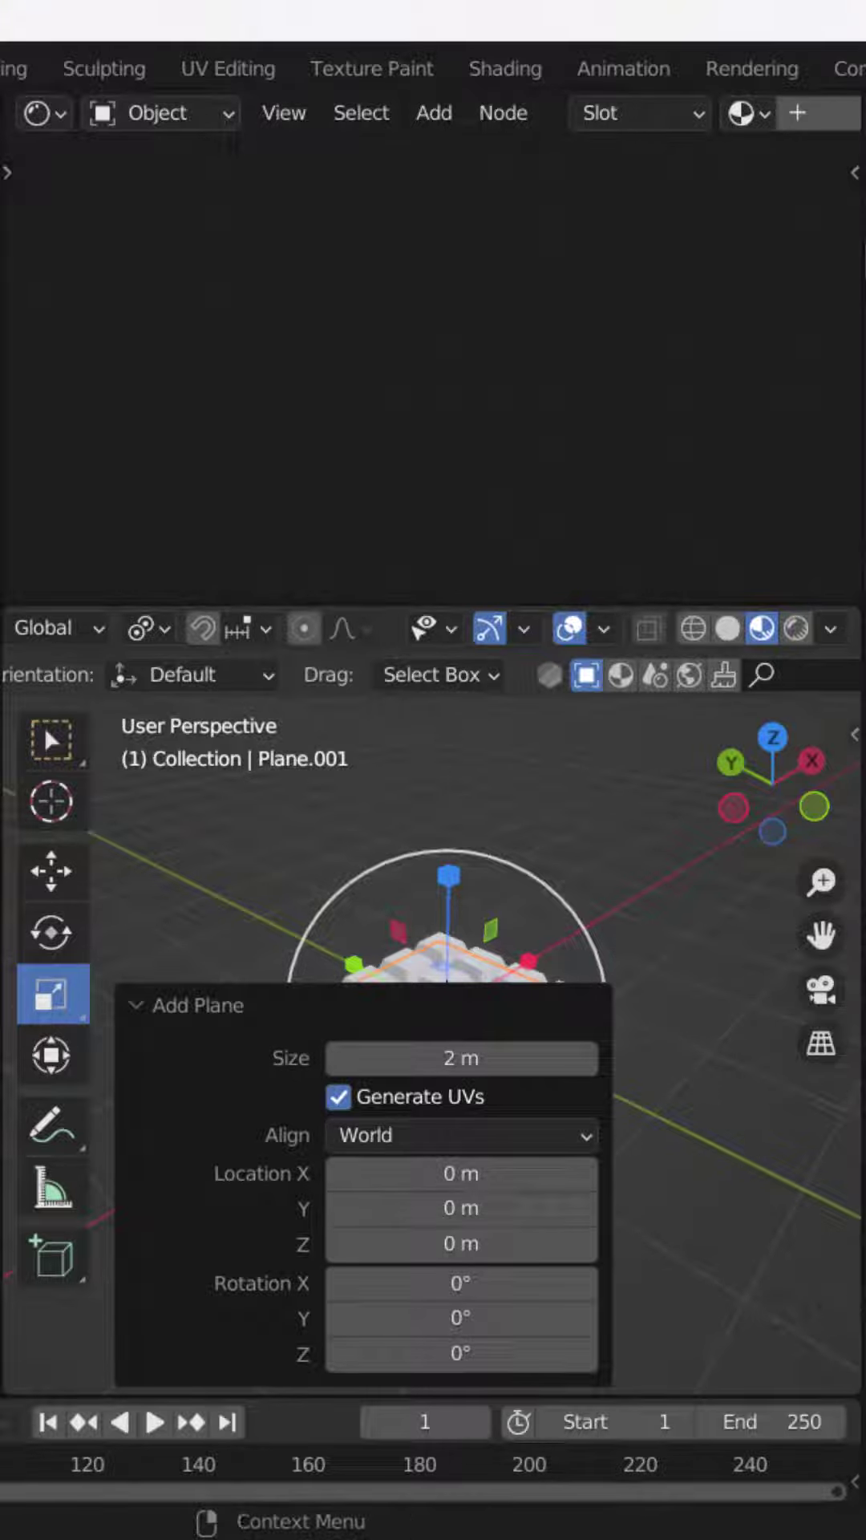
Create a new material for the plane and add an Image Texture node
{"action": "left_click", "coordinate": [798, 112]}
{"action": "key", "text": "Home"}
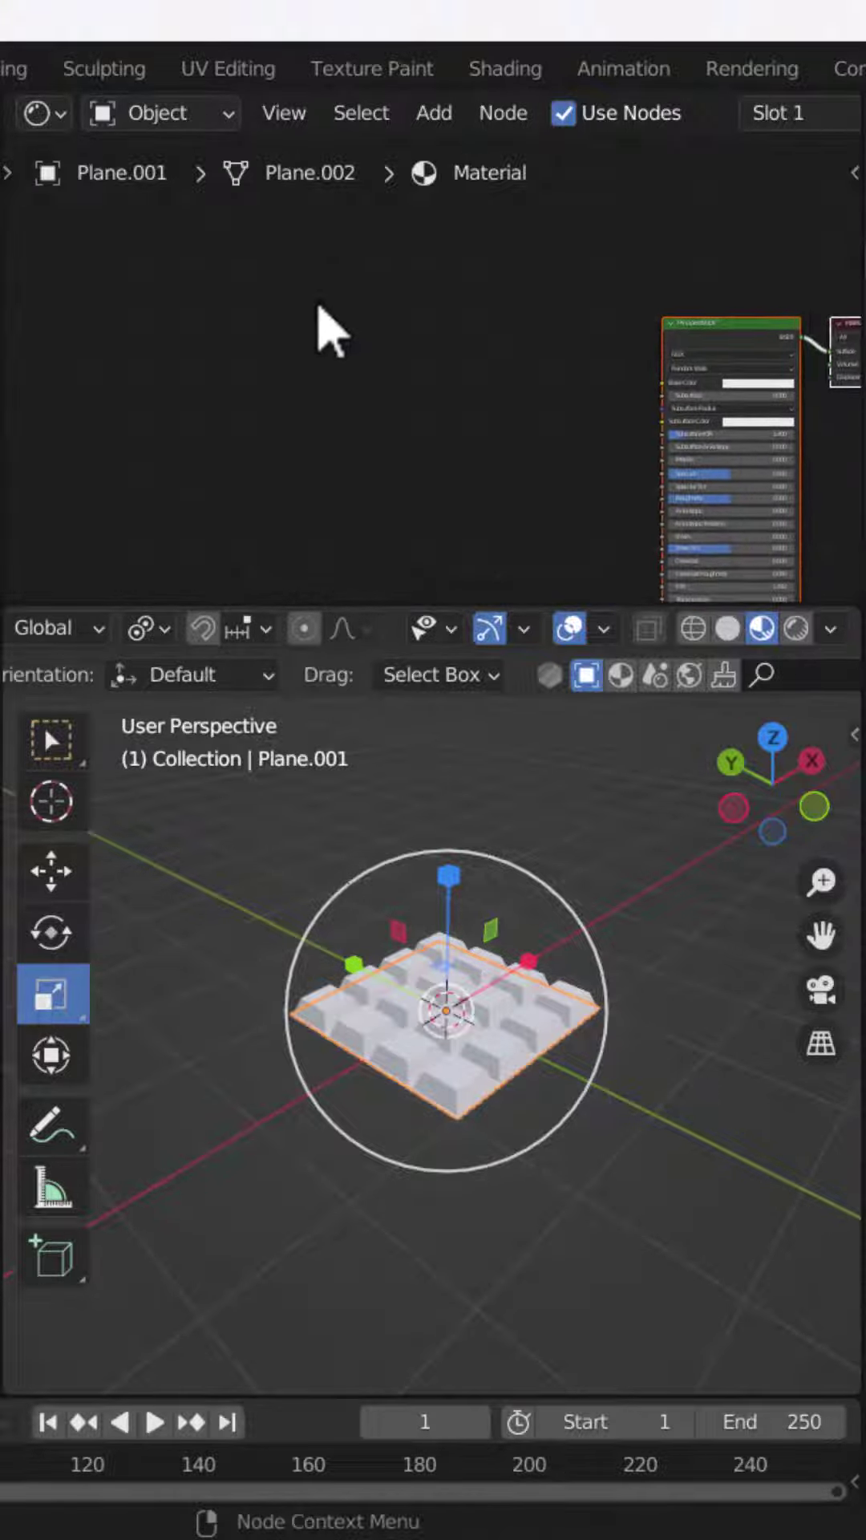
{"action": "key", "text": "shift+a"}
{"action": "left_click", "coordinate": [319, 307]}
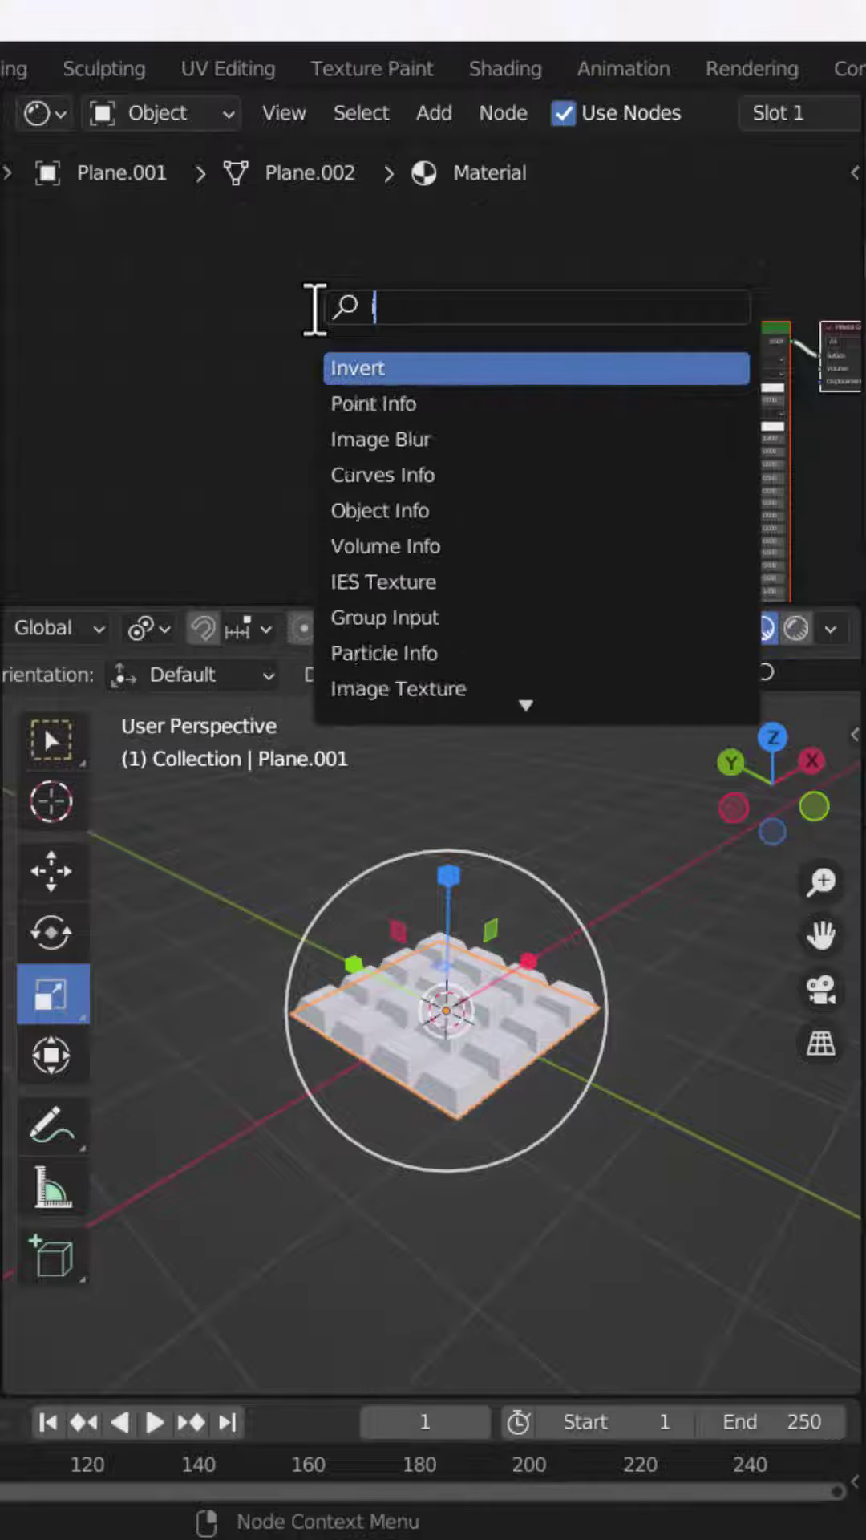
{"action": "type", "text": "image"}
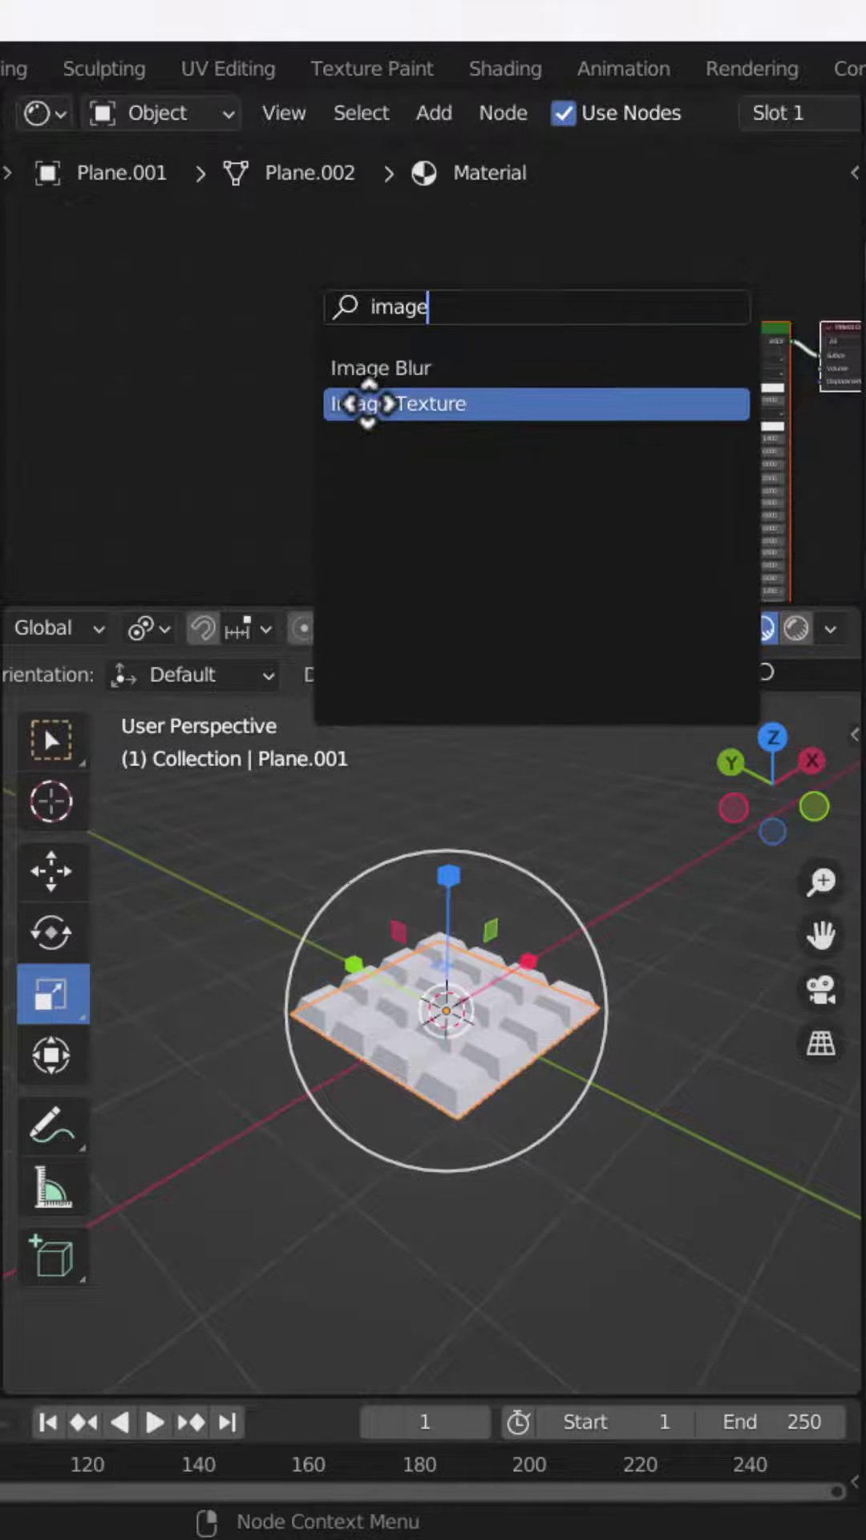
{"action": "left_click", "coordinate": [368, 402]}
{"action": "left_click", "coordinate": [464, 362]}
{"action": "scroll", "coordinate": [440, 403], "scroll_direction": "up", "scroll_amount": 2}
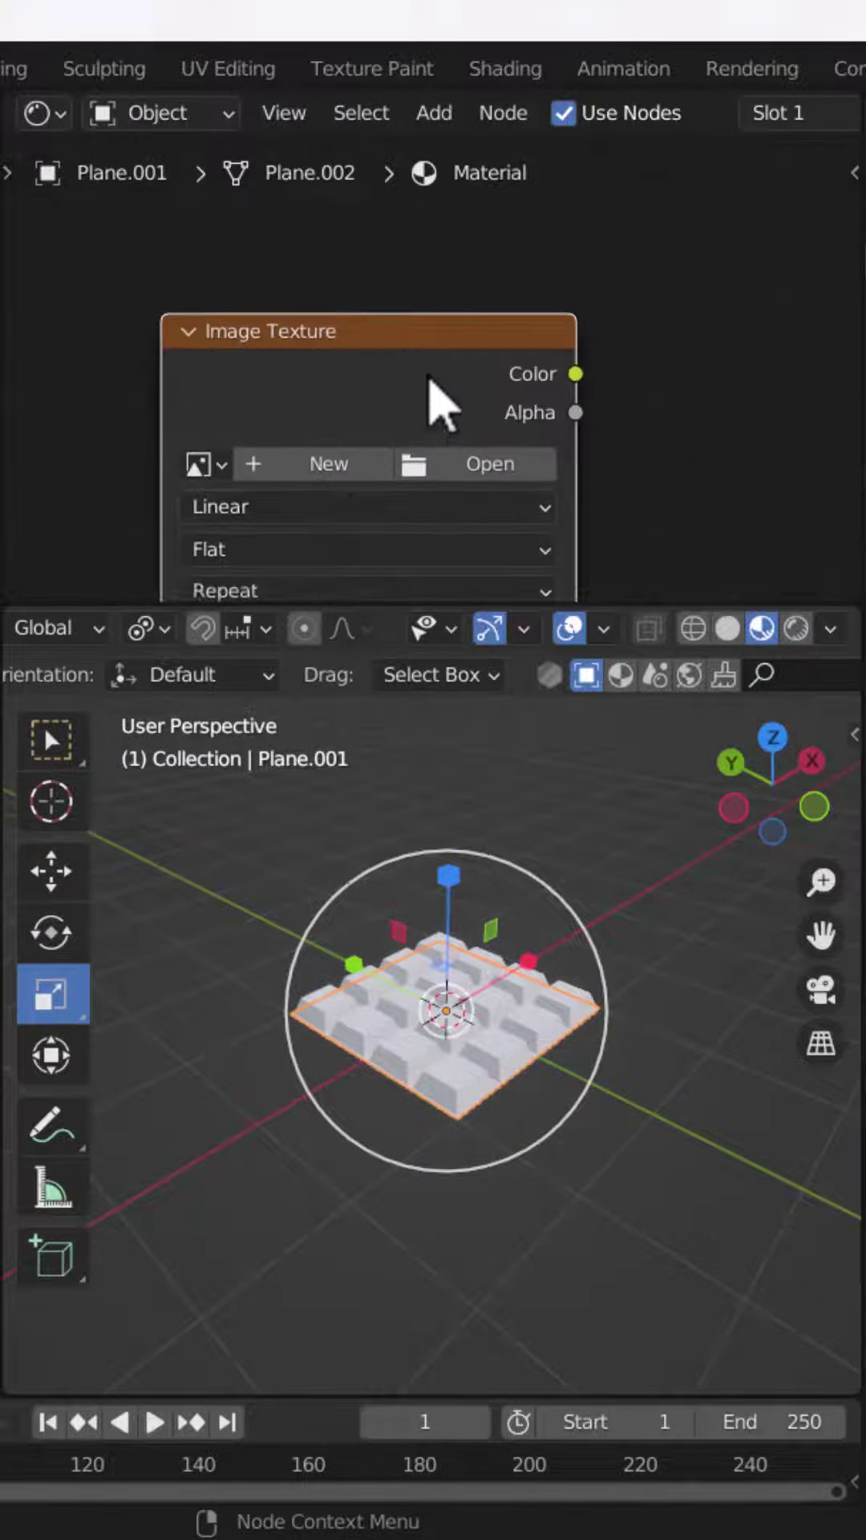
Create a new image named 'test' and link its Color to Base Color
{"action": "left_click", "coordinate": [332, 470]}
{"action": "left_click", "coordinate": [392, 538]}
{"action": "type", "text": "test"}
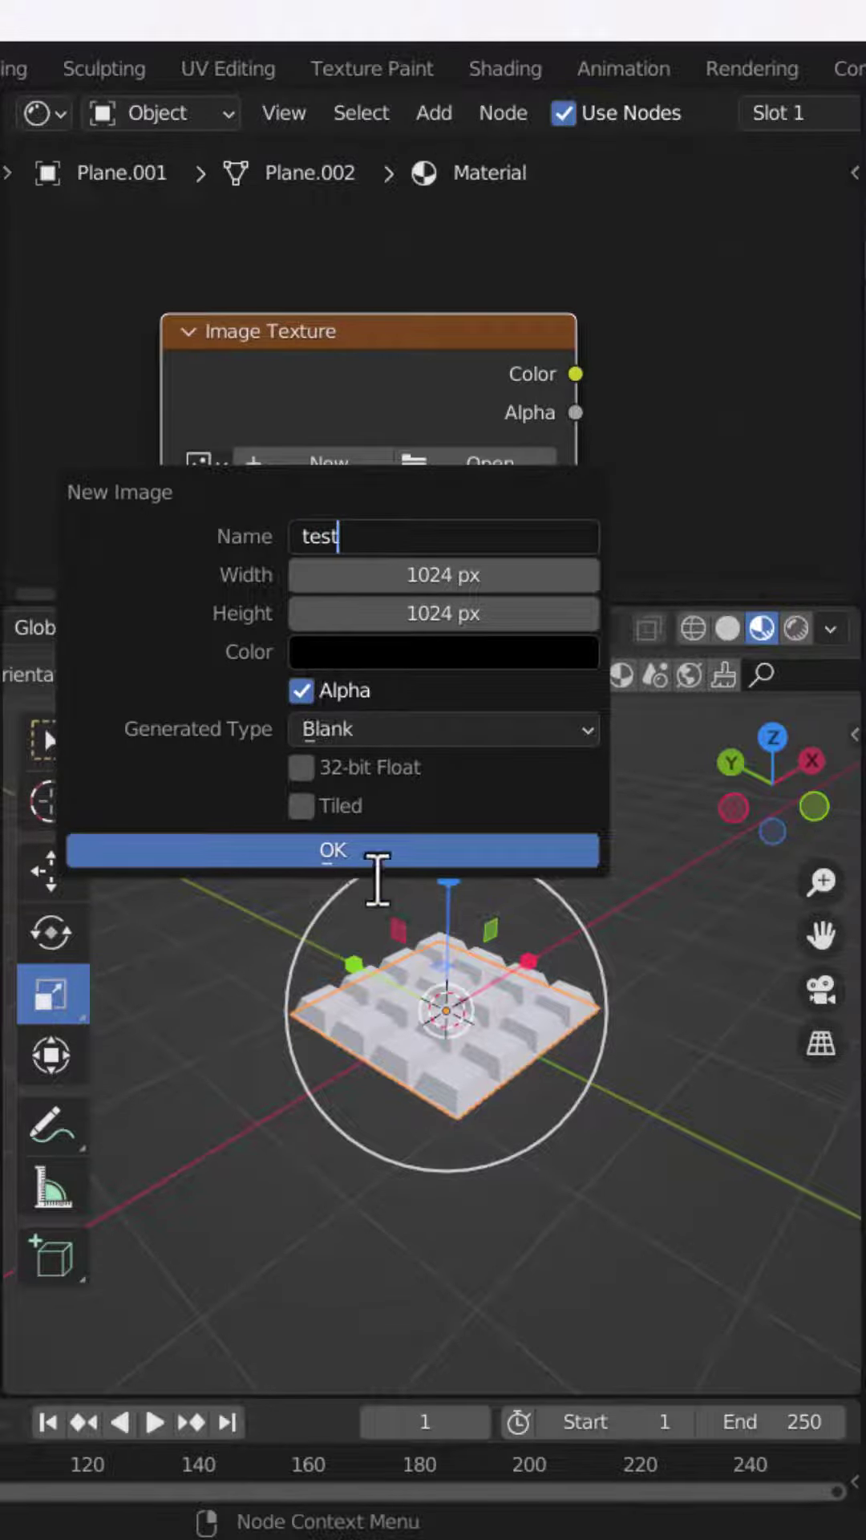
{"action": "key", "text": "Return"}
{"action": "scroll", "coordinate": [534, 355], "scroll_direction": "down", "scroll_amount": 3}
{"action": "middle_click_drag", "start_coordinate": [534, 354], "coordinate": [343, 422]}
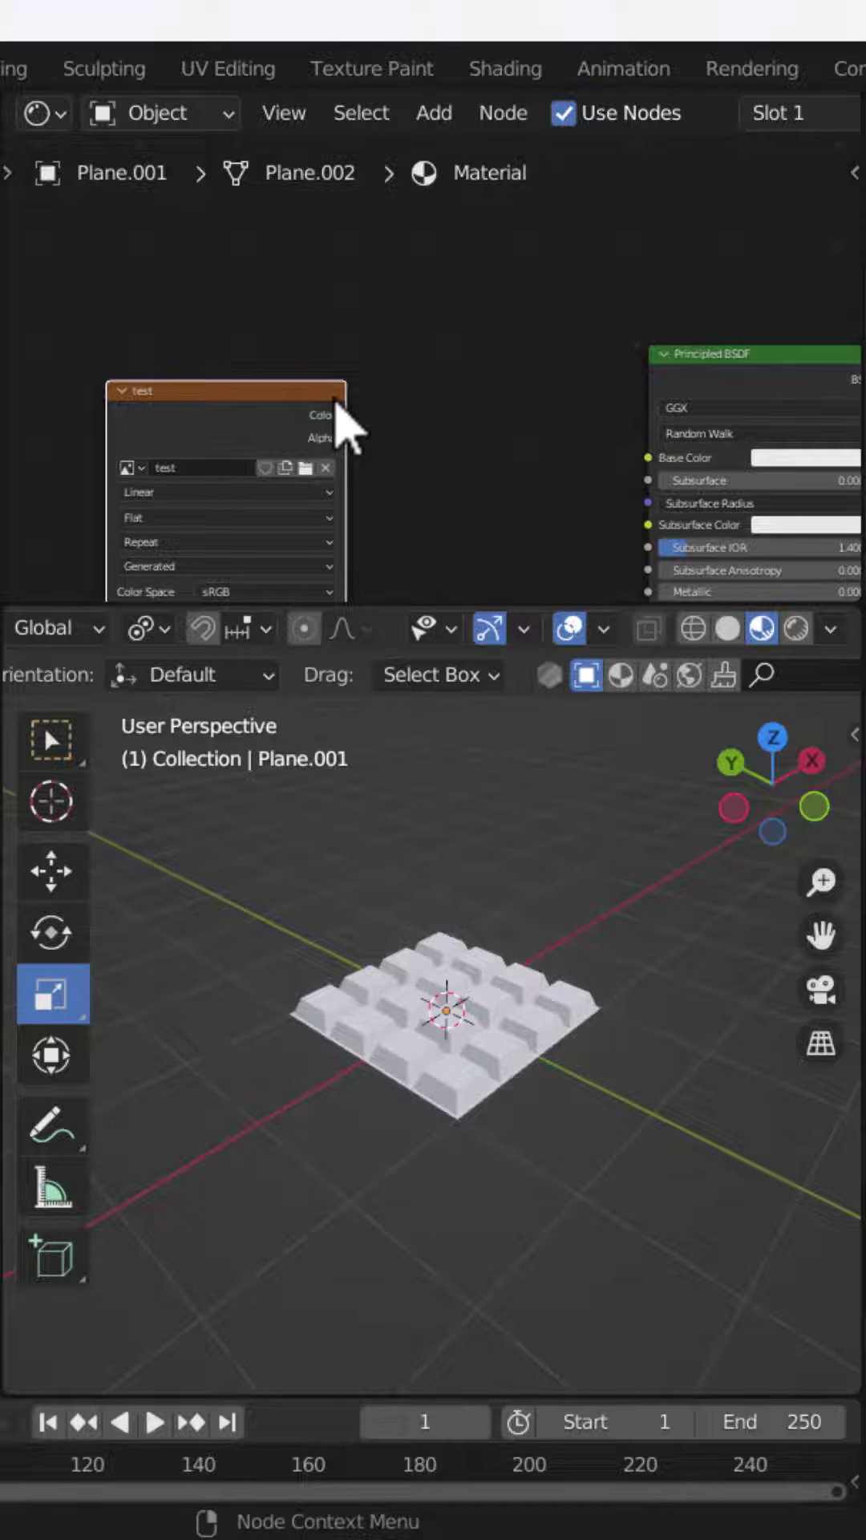
{"action": "scroll", "coordinate": [344, 422], "scroll_direction": "down", "scroll_amount": 2}
{"action": "left_click_drag", "start_coordinate": [343, 410], "coordinate": [571, 443]}
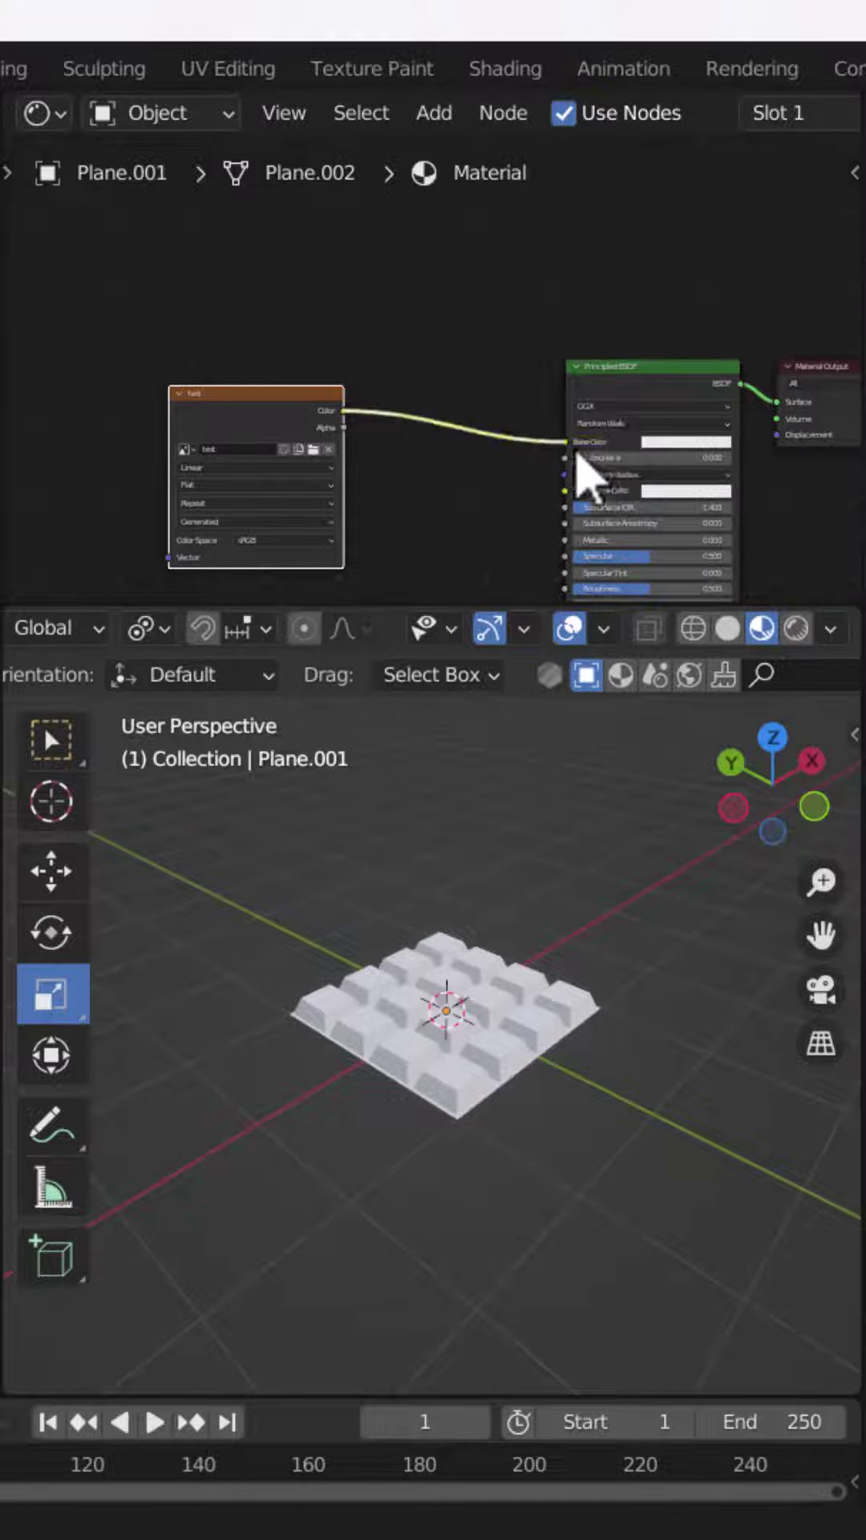
{"action": "left_click_drag", "start_coordinate": [263, 415], "coordinate": [327, 393]}
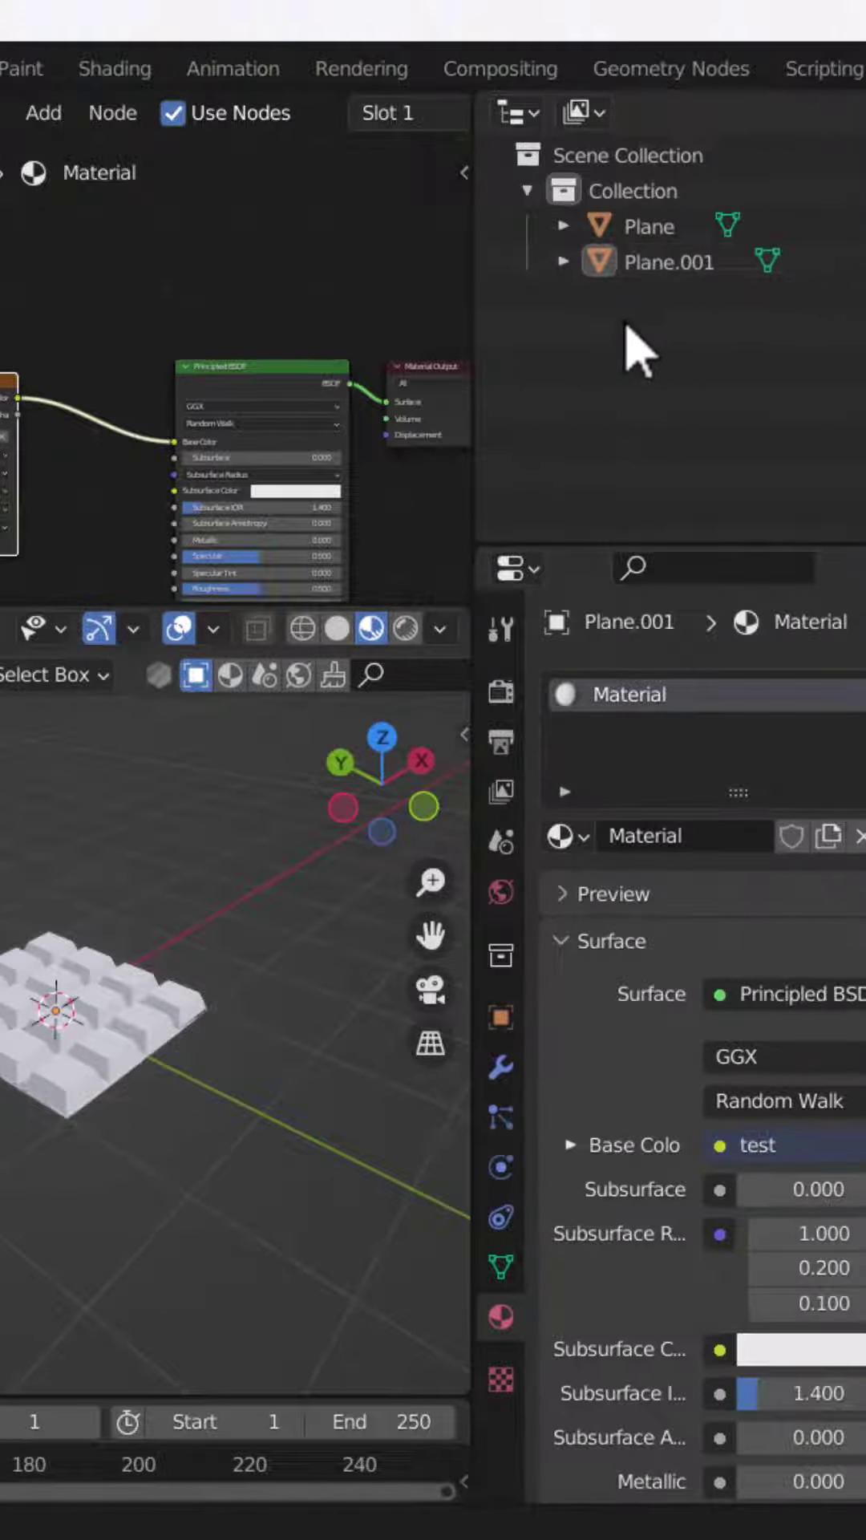
Select Plane.001 with the tile mesh Plane and show the Bake render settings
{"action": "left_click", "coordinate": [646, 261]}
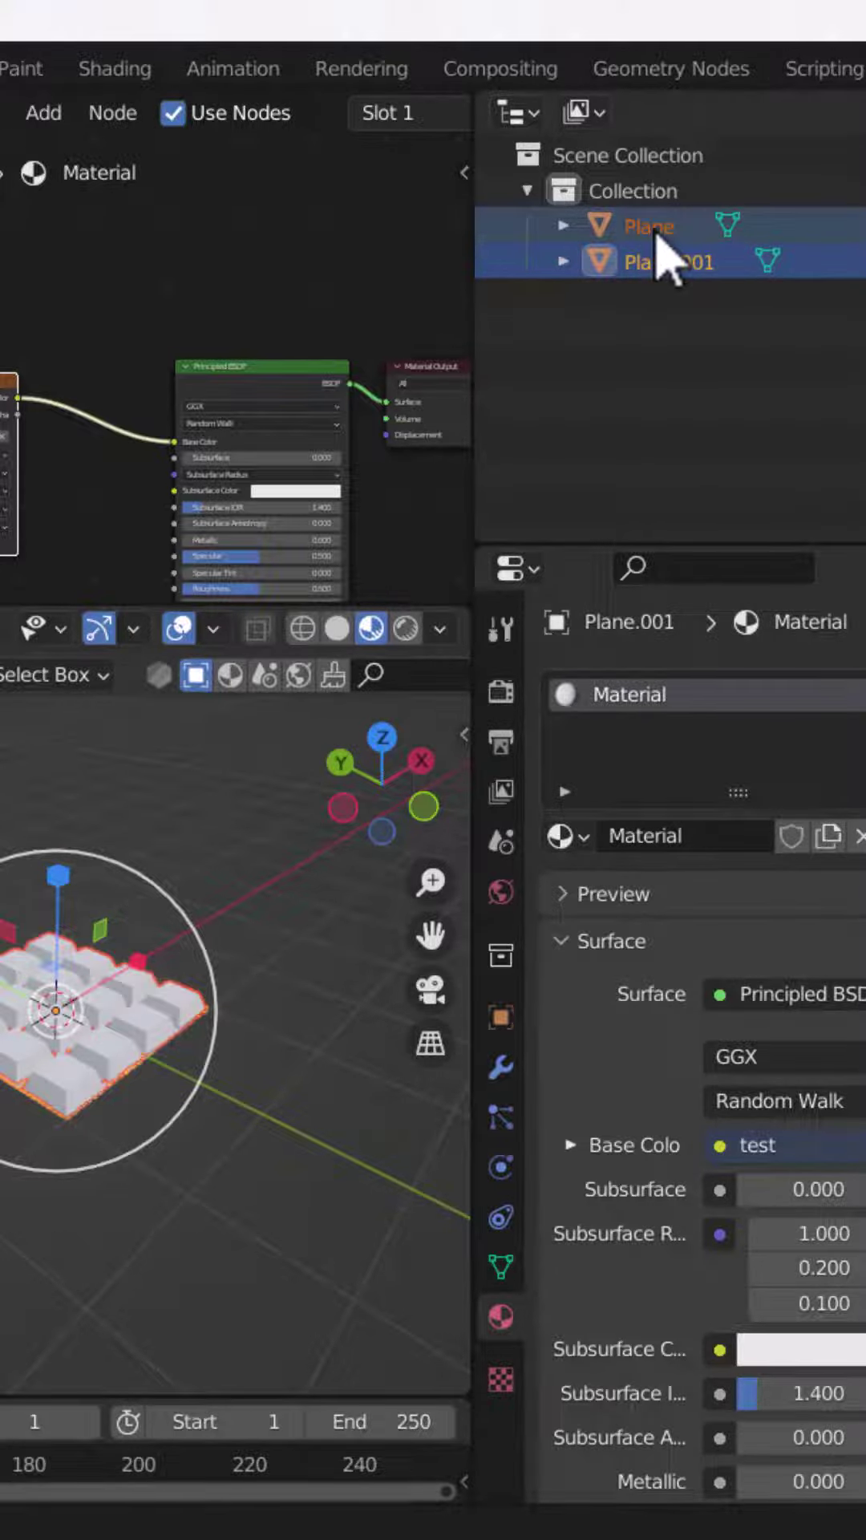
{"action": "left_click", "coordinate": [656, 232], "text": "ctrl"}
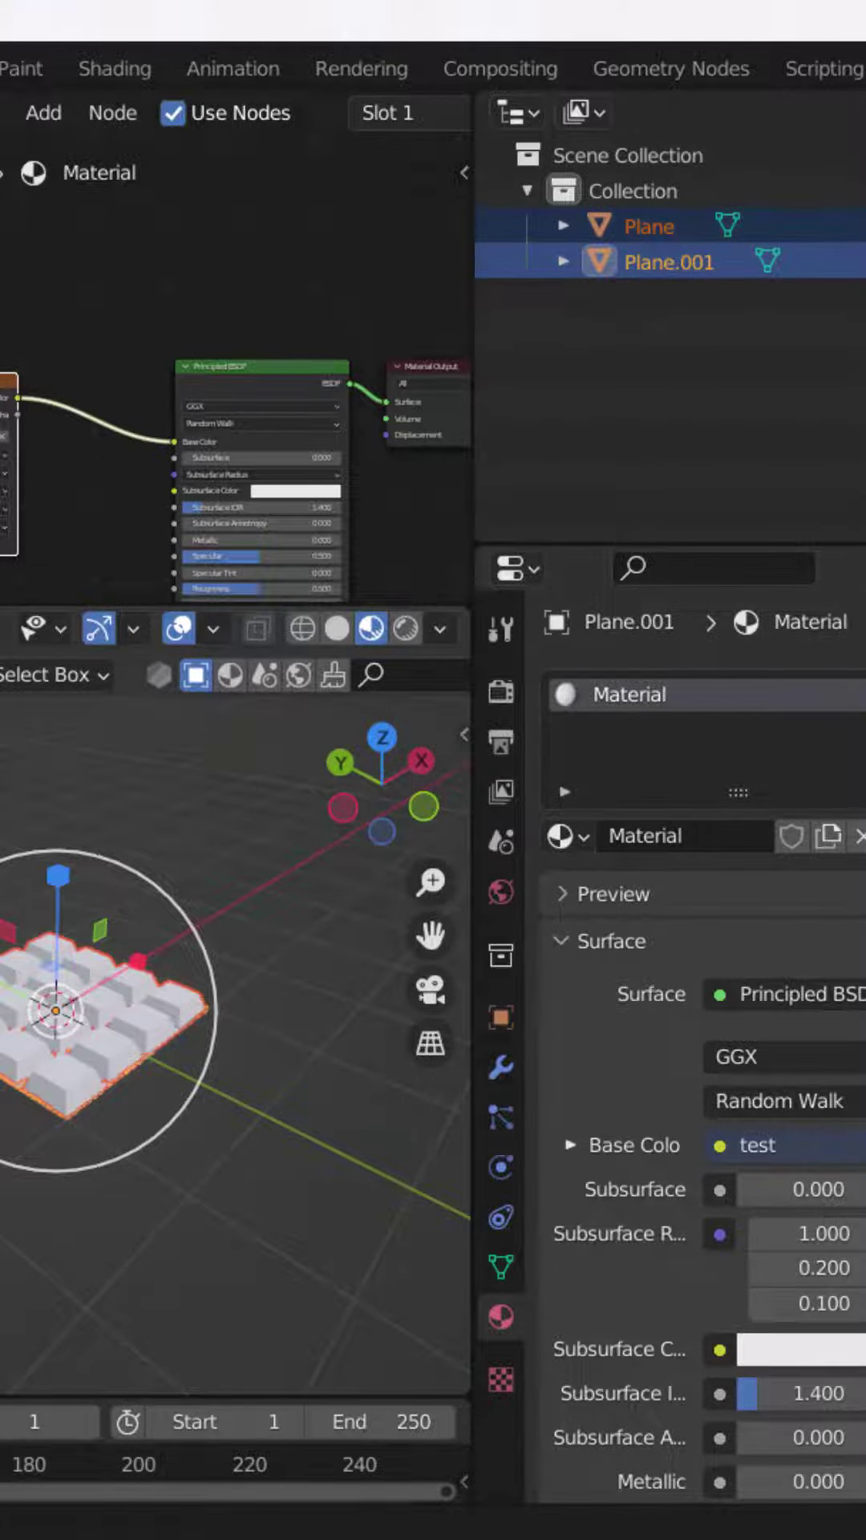
{"action": "left_click", "coordinate": [501, 691]}
{"action": "scroll", "coordinate": [681, 867], "scroll_direction": "up", "scroll_amount": 2}
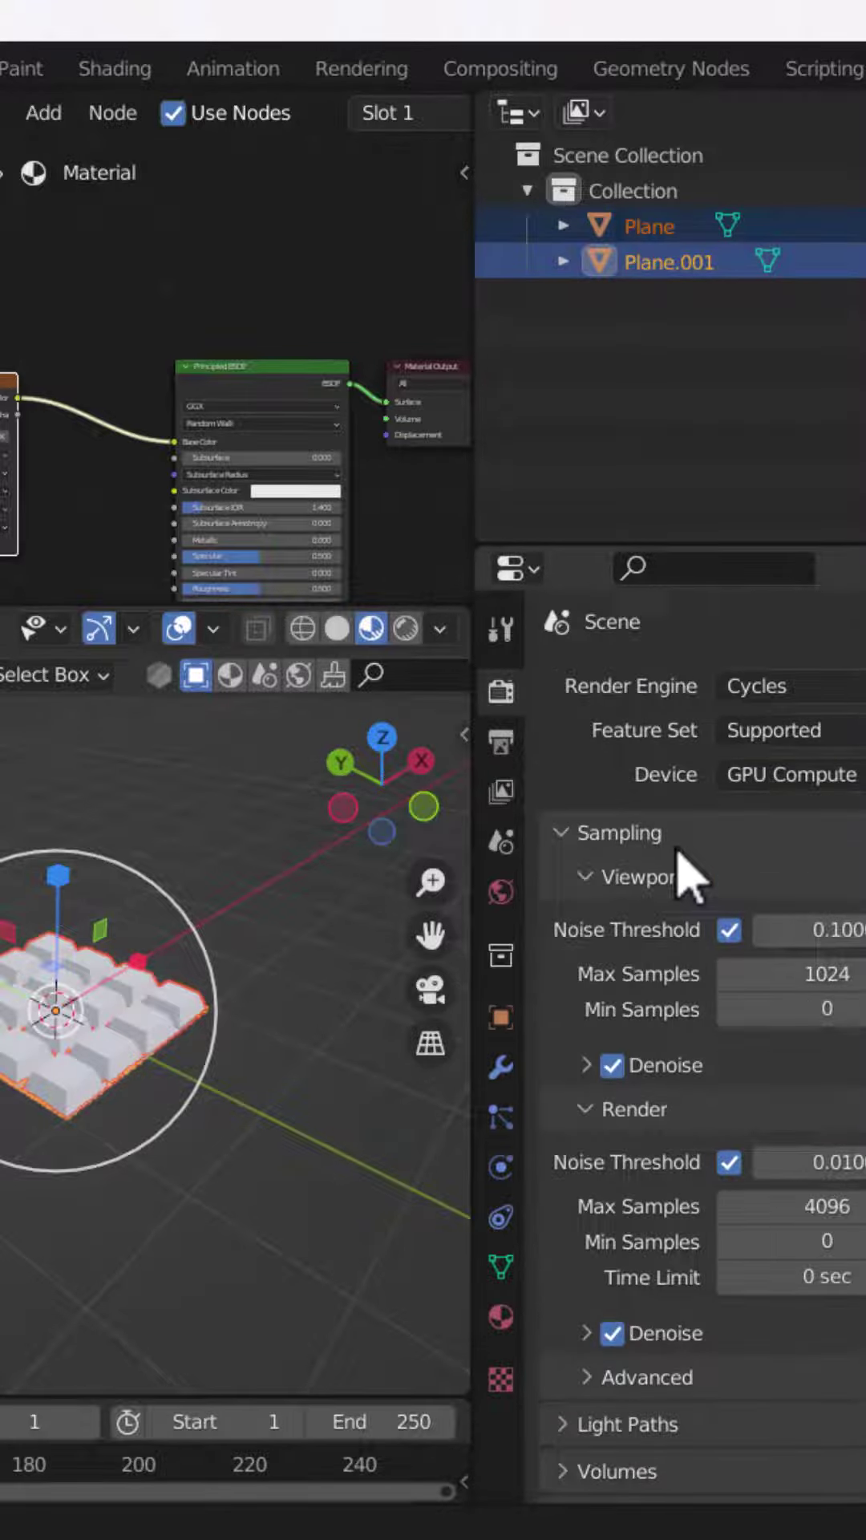
{"action": "scroll", "coordinate": [686, 877], "scroll_direction": "down", "scroll_amount": 5}
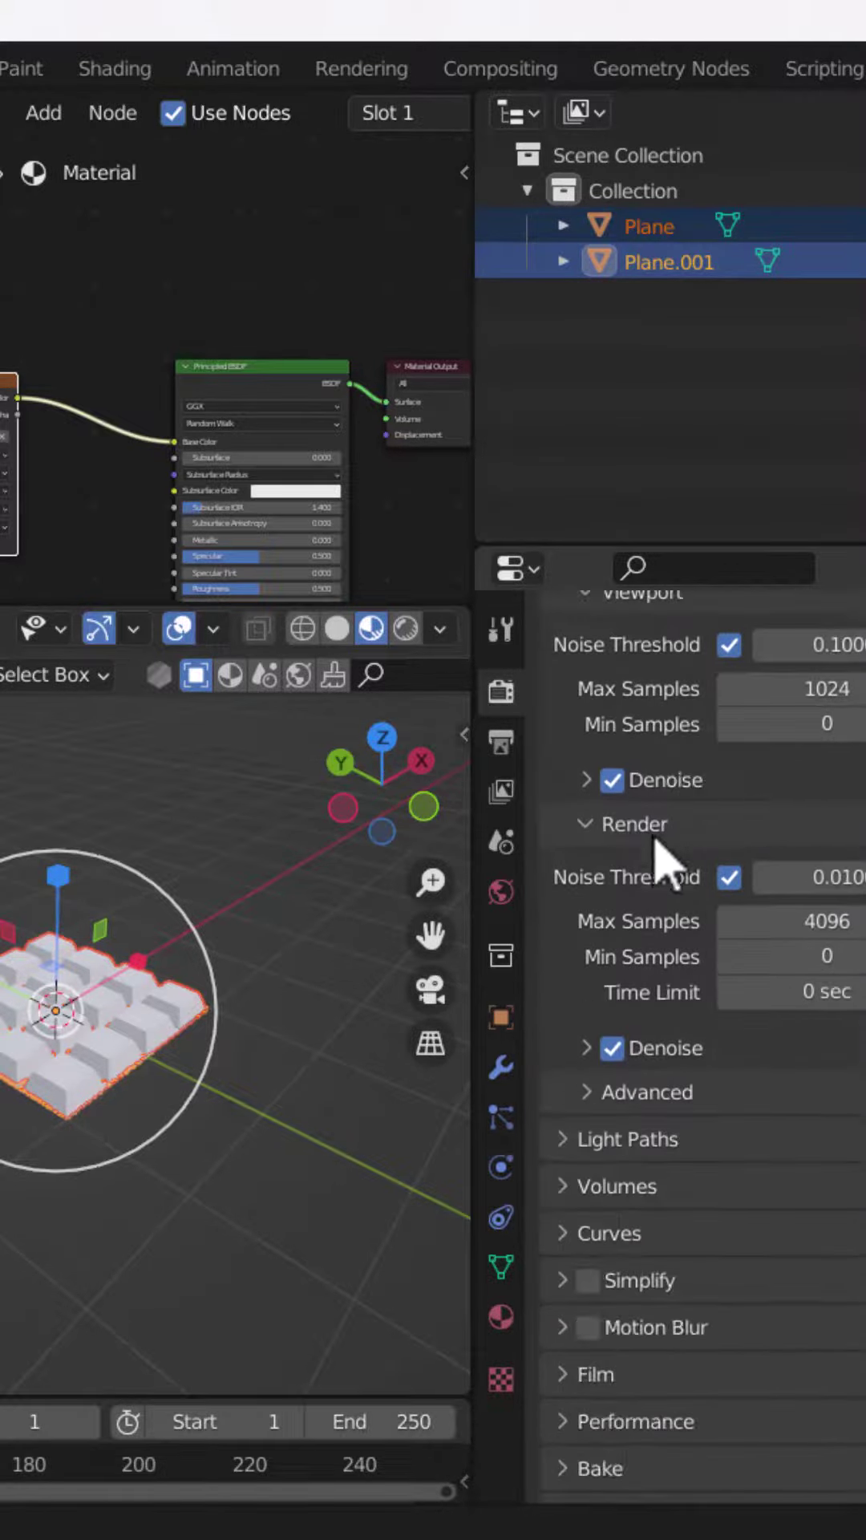
{"action": "scroll", "coordinate": [722, 939], "scroll_direction": "down", "scroll_amount": 2}
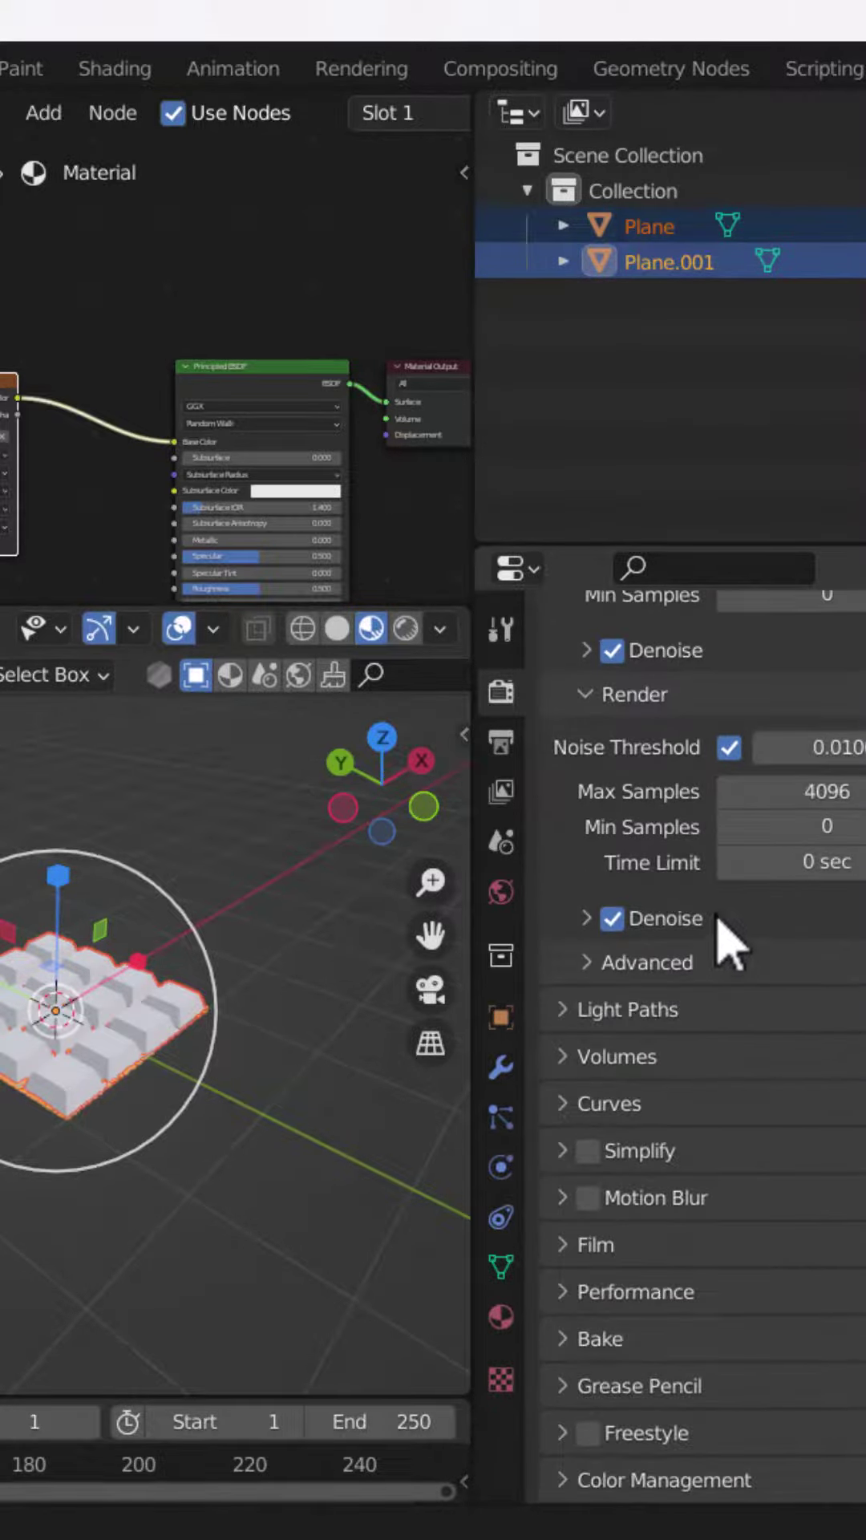
{"action": "left_click", "coordinate": [567, 1345]}
{"action": "scroll", "coordinate": [715, 1191], "scroll_direction": "down", "scroll_amount": 6}
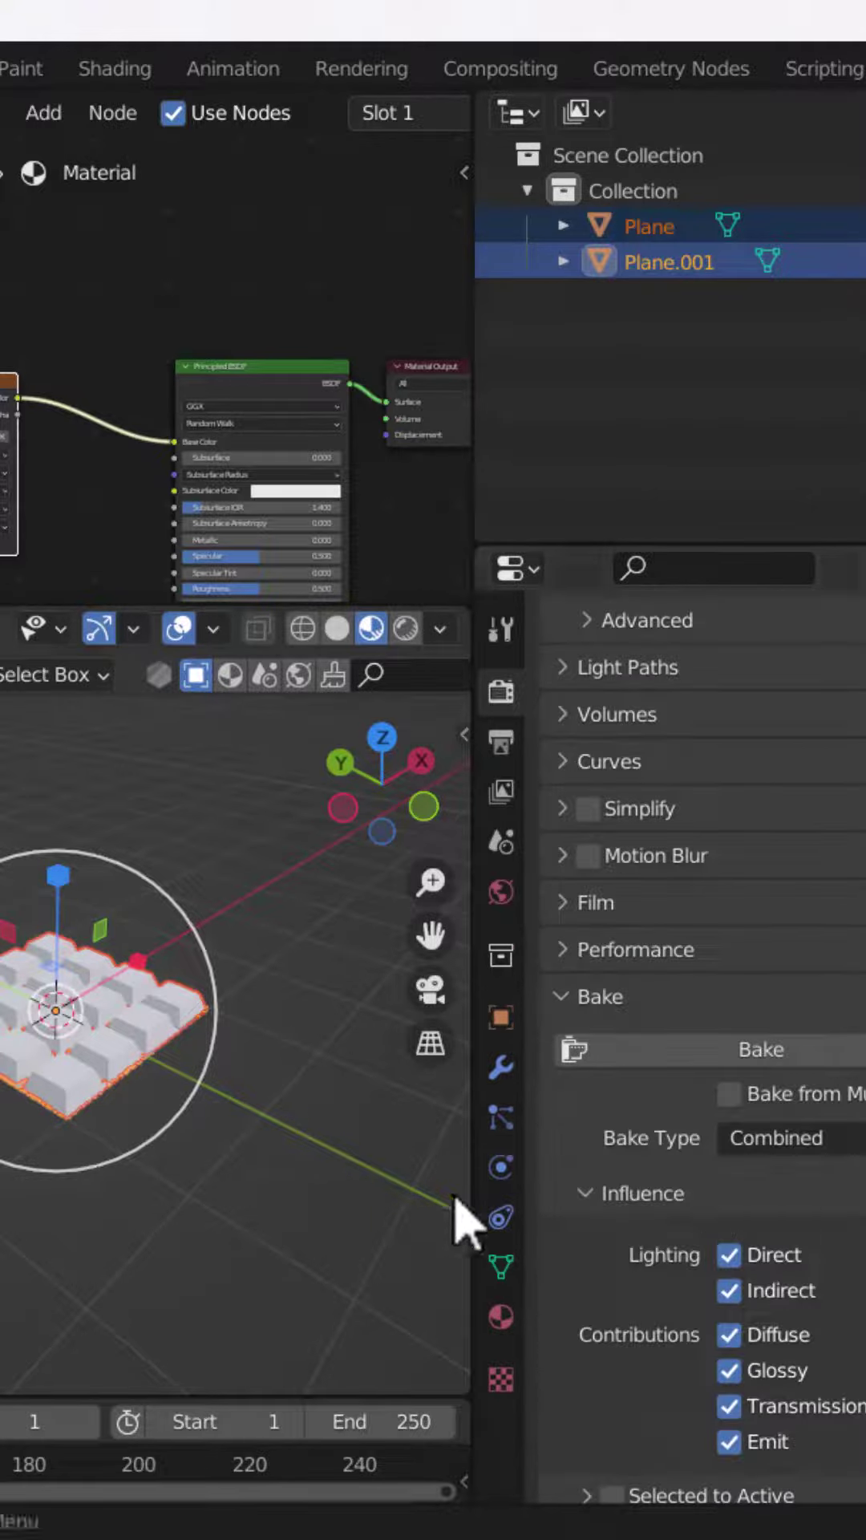
Set bake type to Normal with Selected to Active and 0.01 m extrusion
{"action": "left_click", "coordinate": [794, 1138]}
{"action": "left_click", "coordinate": [803, 946]}
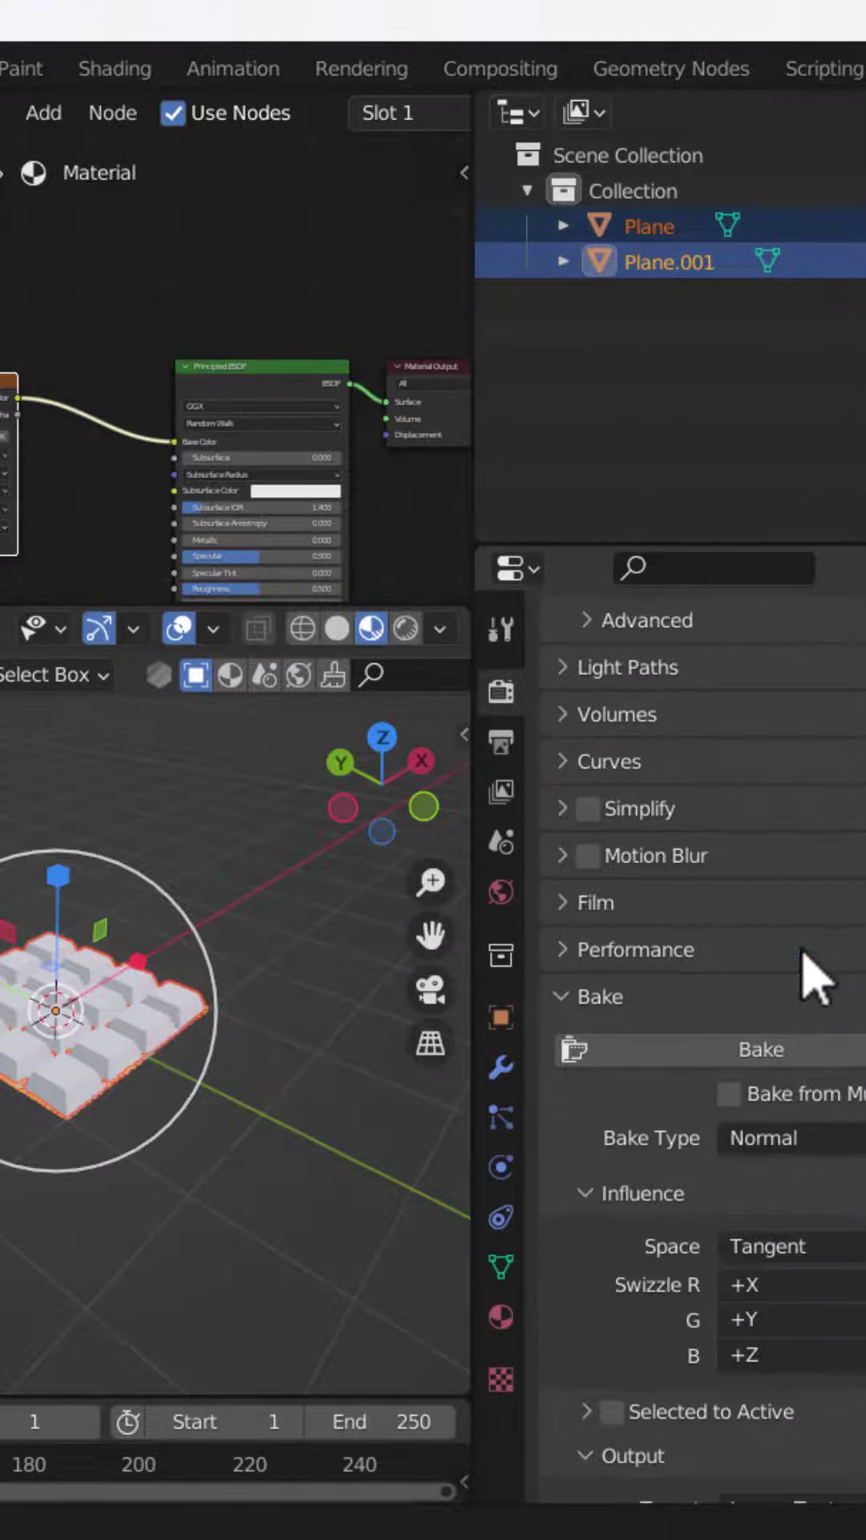
{"action": "scroll", "coordinate": [760, 1218], "scroll_direction": "down", "scroll_amount": 4}
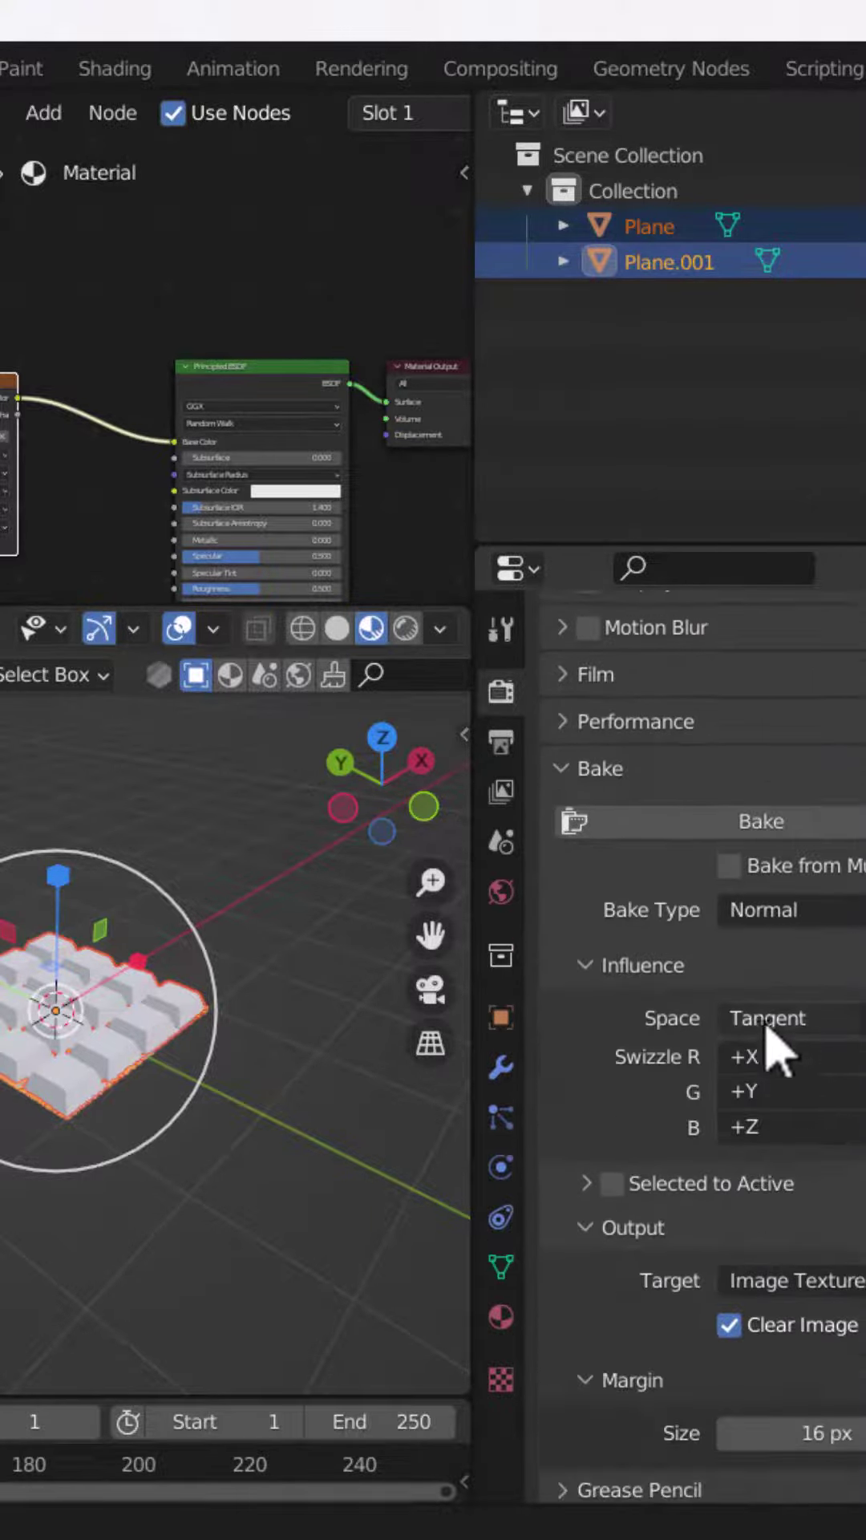
{"action": "left_click", "coordinate": [613, 1184]}
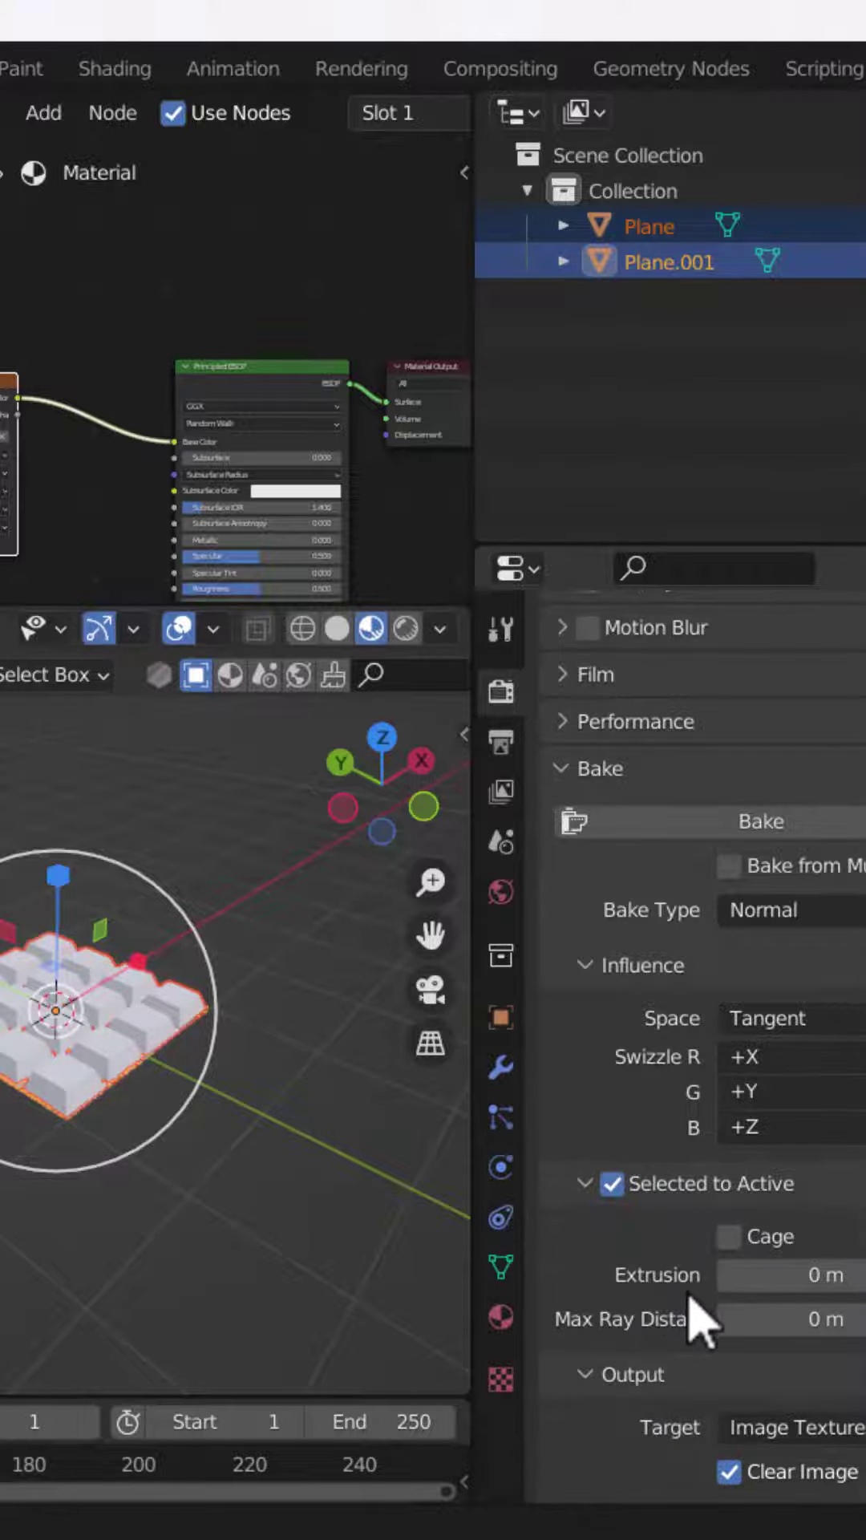
{"action": "left_click", "coordinate": [789, 1275]}
{"action": "type", "text": "0.01"}
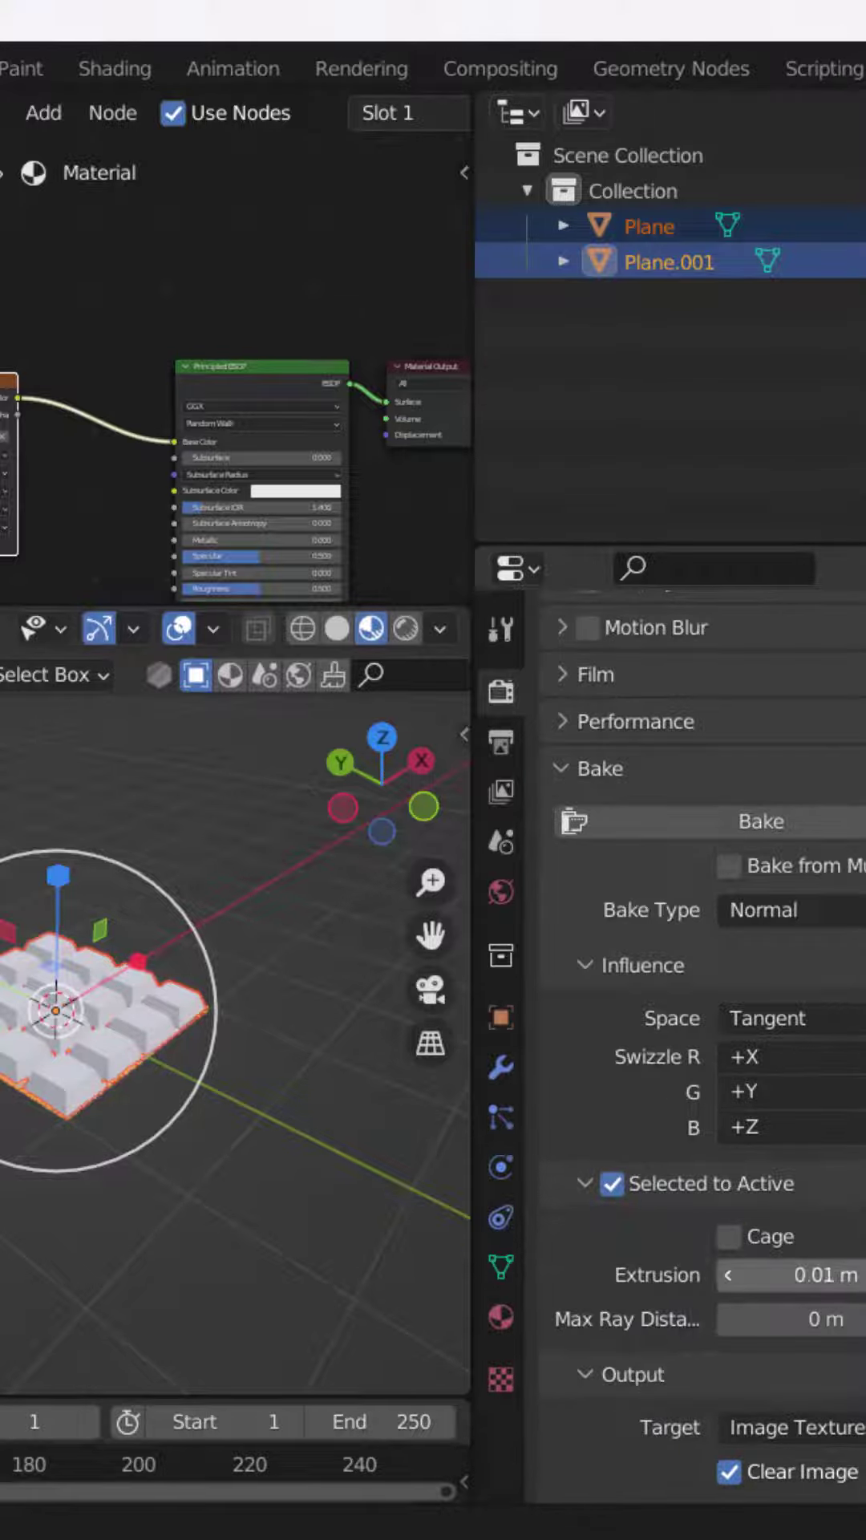
{"action": "key", "text": "Return"}
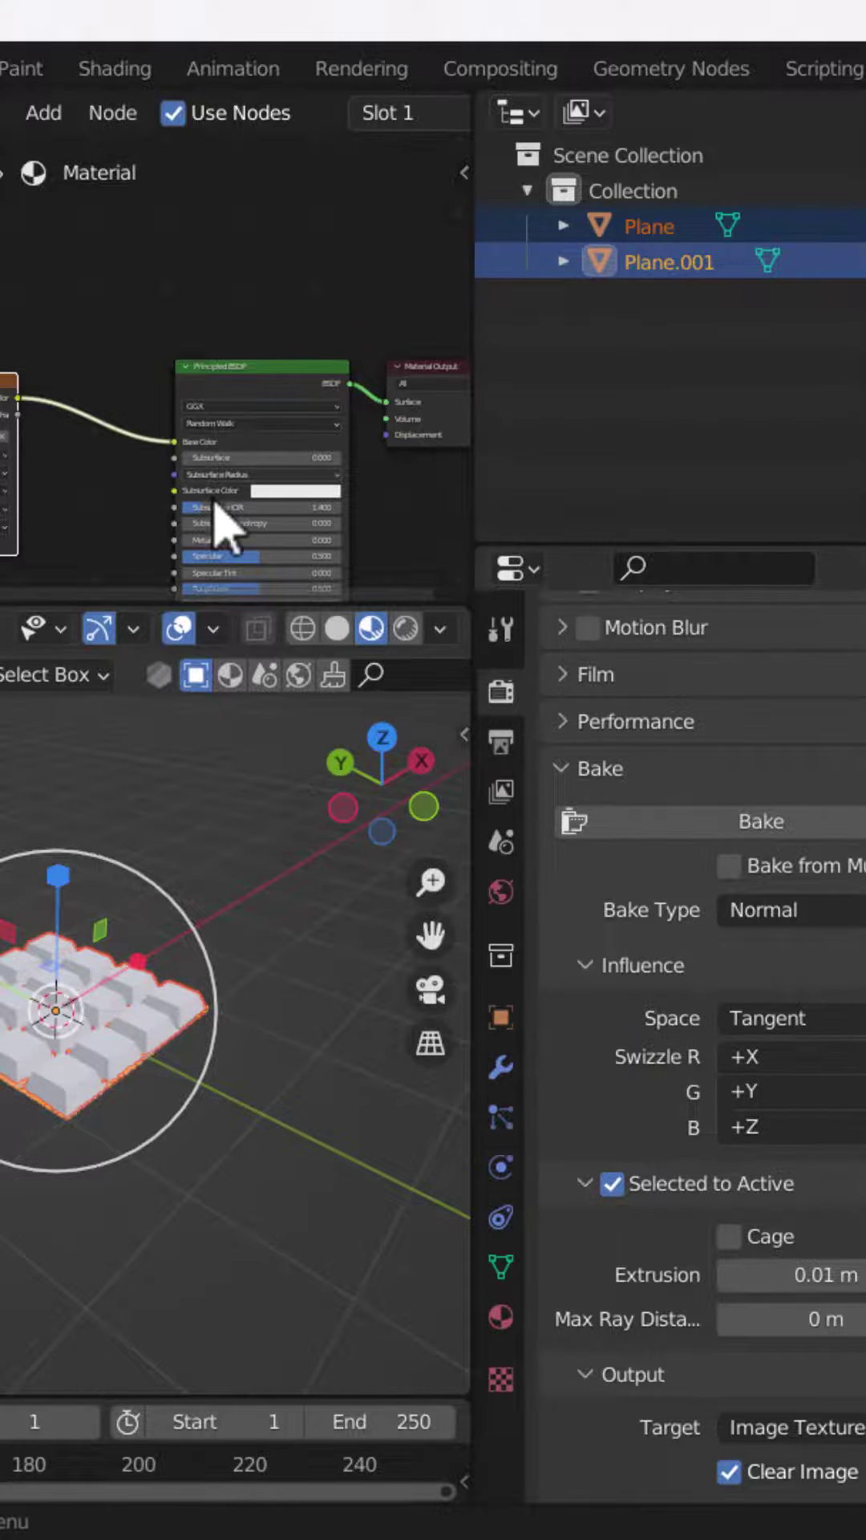
{"action": "scroll", "coordinate": [629, 1229], "scroll_direction": "down", "scroll_amount": 1}
{"action": "scroll", "coordinate": [723, 1031], "scroll_direction": "up", "scroll_amount": 3}
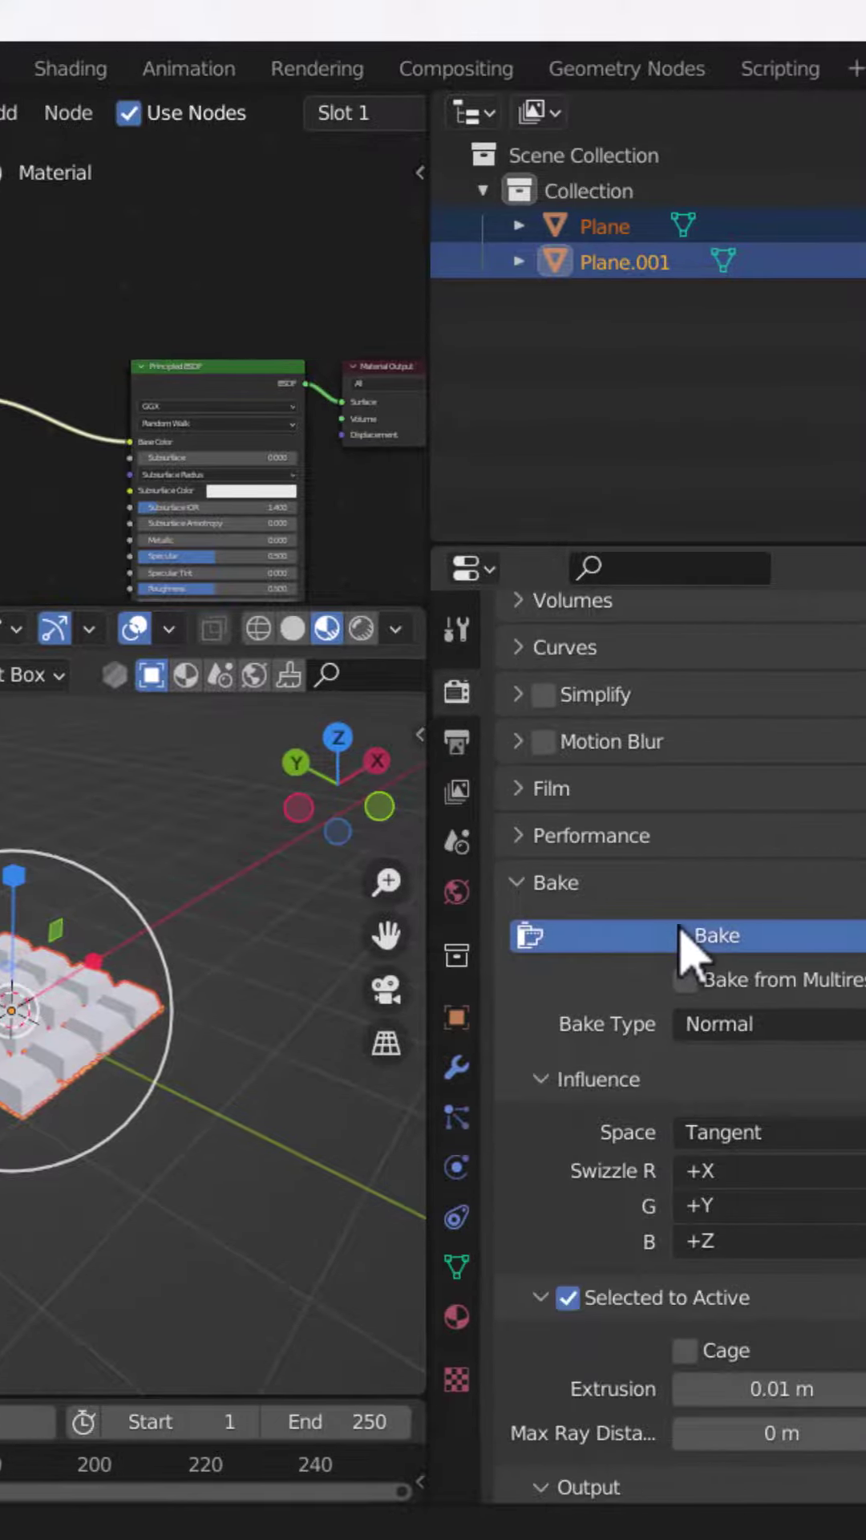
Bake the normal map, hide the high-poly tile Plane, and orbit to inspect the result
{"action": "left_click", "coordinate": [270, 929]}
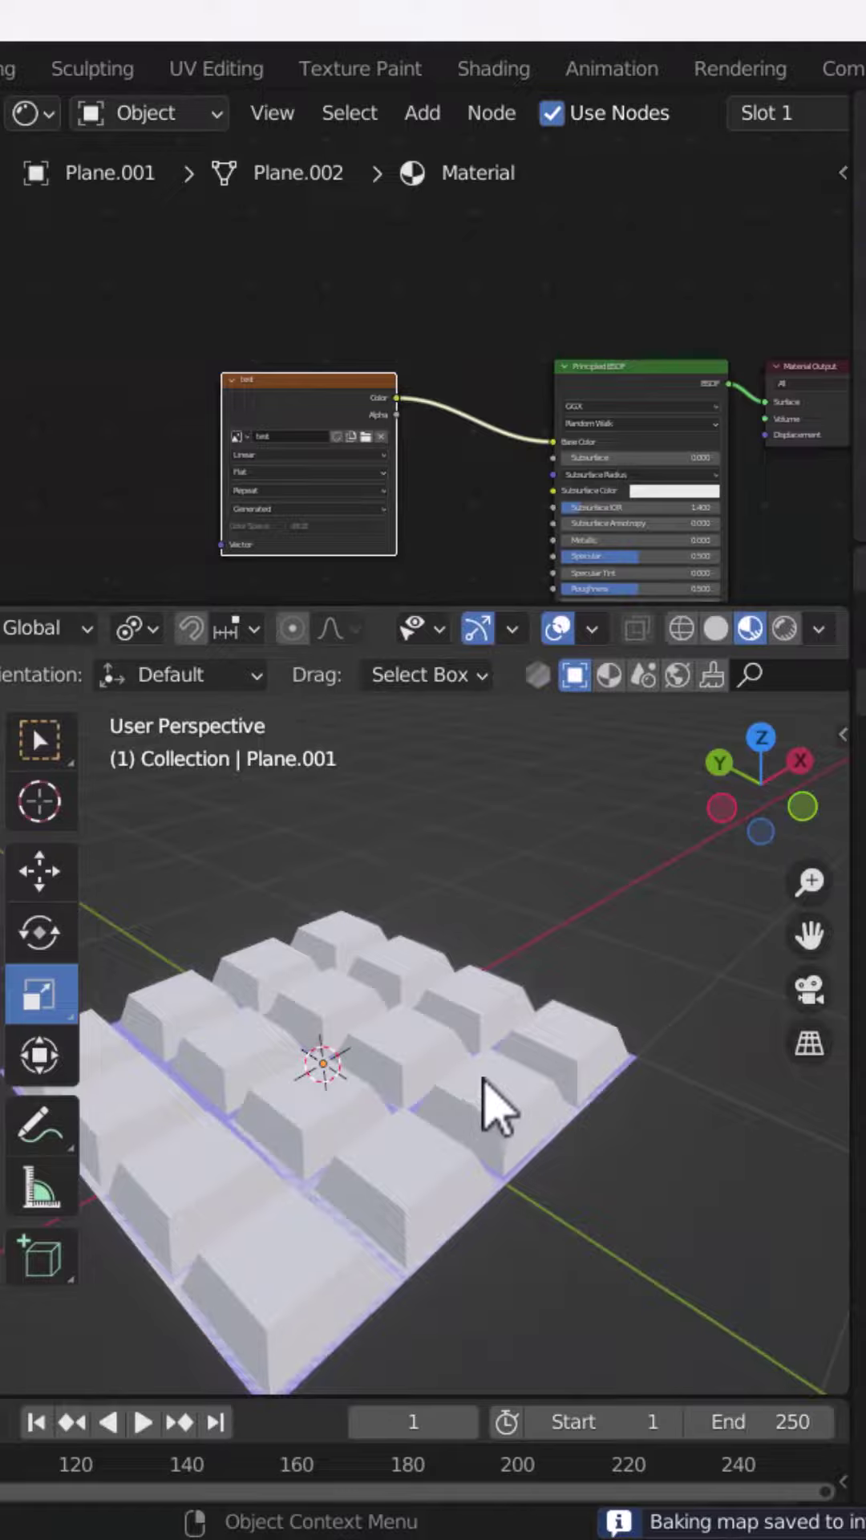
{"action": "left_click", "coordinate": [493, 1100]}
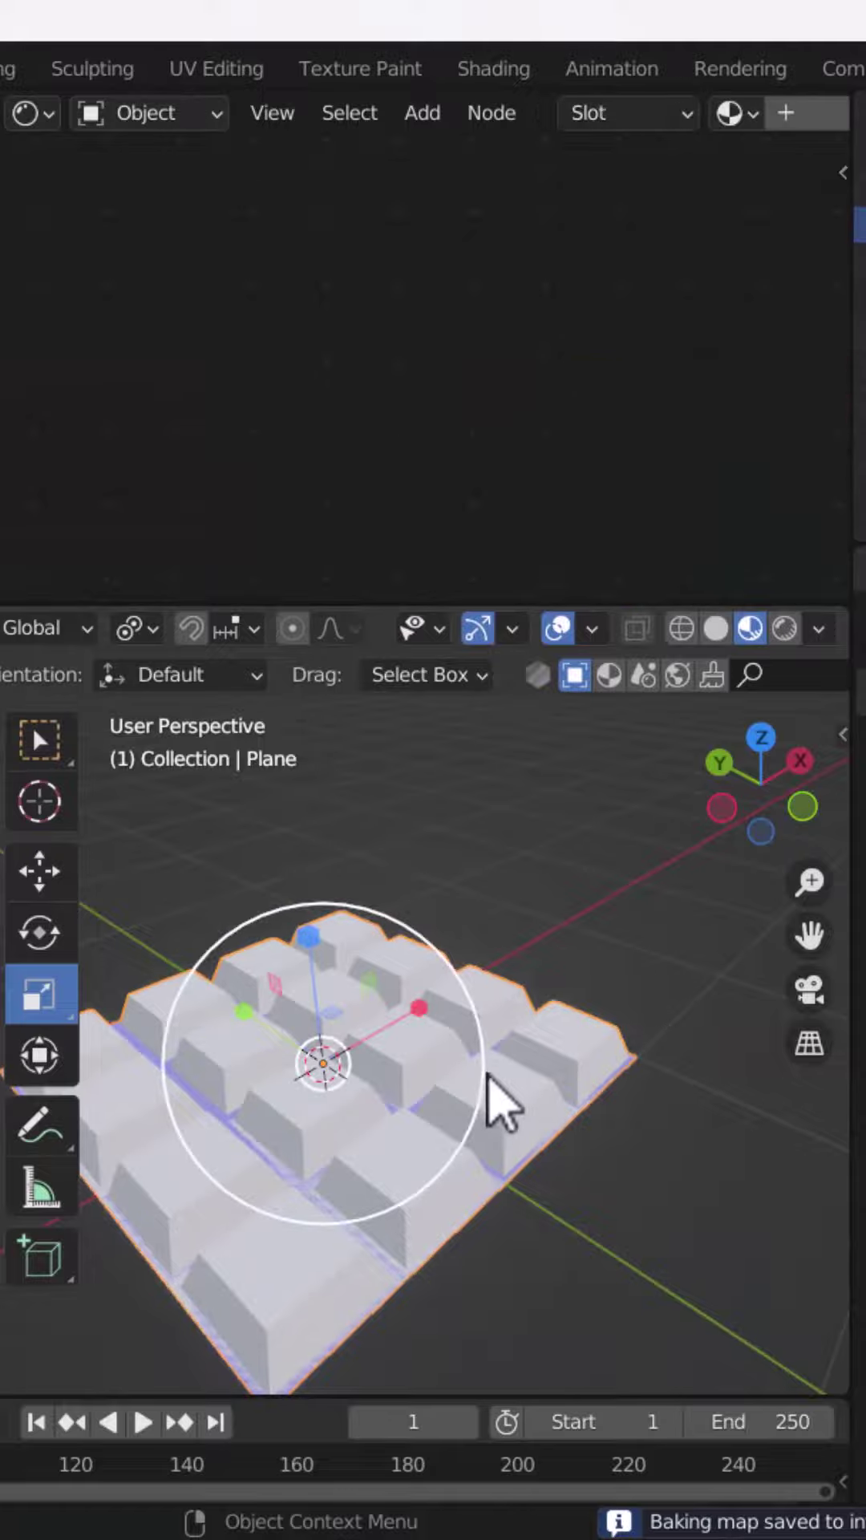
{"action": "scroll", "coordinate": [542, 1040], "scroll_direction": "down", "scroll_amount": 3}
{"action": "key", "text": "h"}
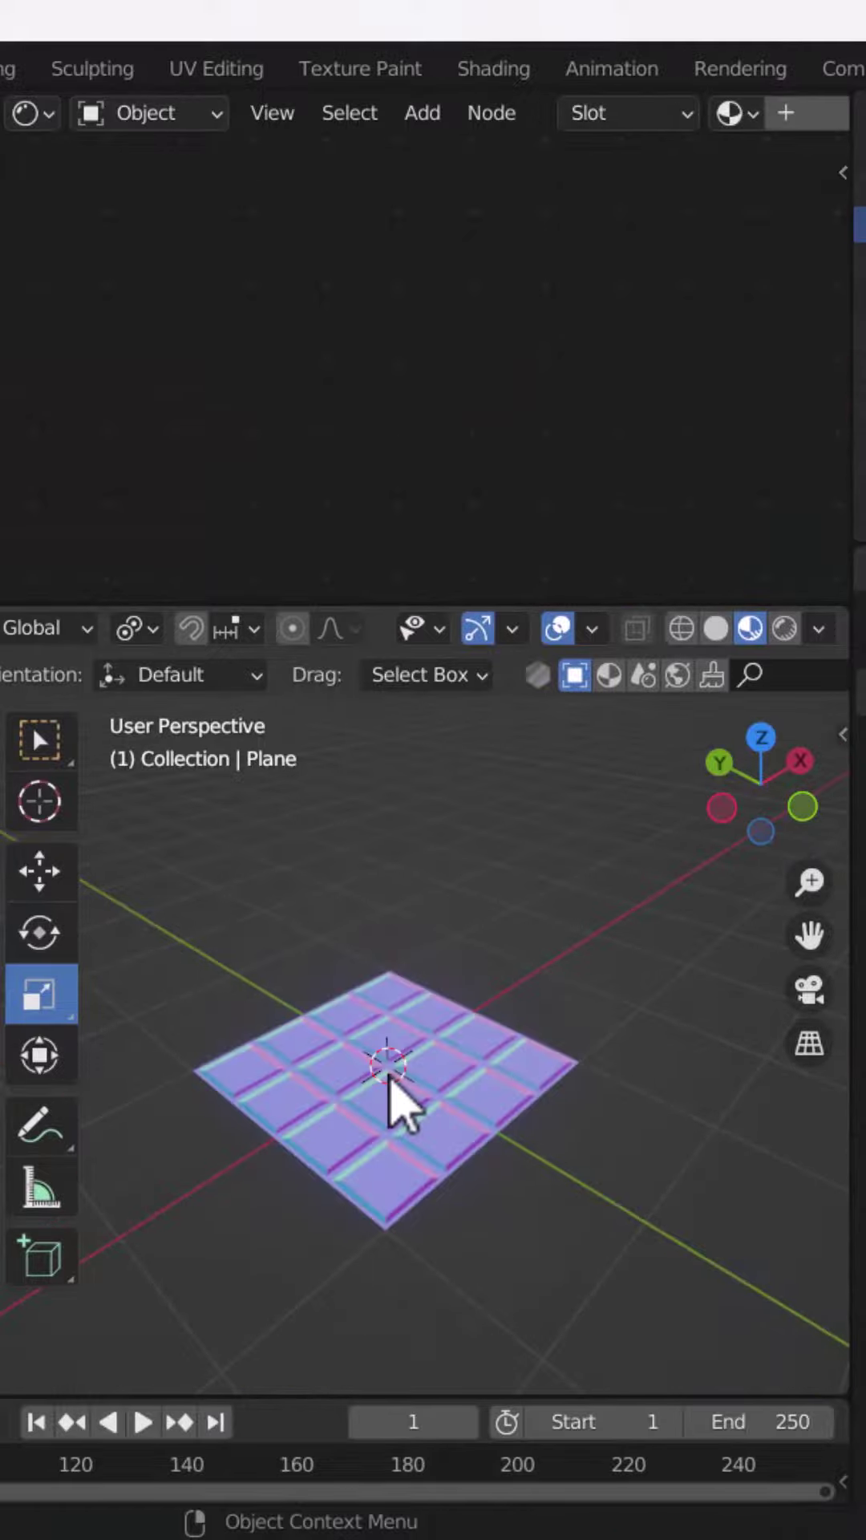
{"action": "scroll", "coordinate": [421, 1112], "scroll_direction": "up", "scroll_amount": 2}
{"action": "scroll", "coordinate": [505, 1084], "scroll_direction": "up", "scroll_amount": 3}
{"action": "scroll", "coordinate": [523, 1066], "scroll_direction": "up", "scroll_amount": 2}
{"action": "mouse_move", "coordinate": [534, 962]}
{"action": "middle_mouse_down"}
{"action": "mouse_move", "coordinate": [482, 1232]}
{"action": "mouse_move", "coordinate": [560, 1020]}
{"action": "middle_mouse_up"}
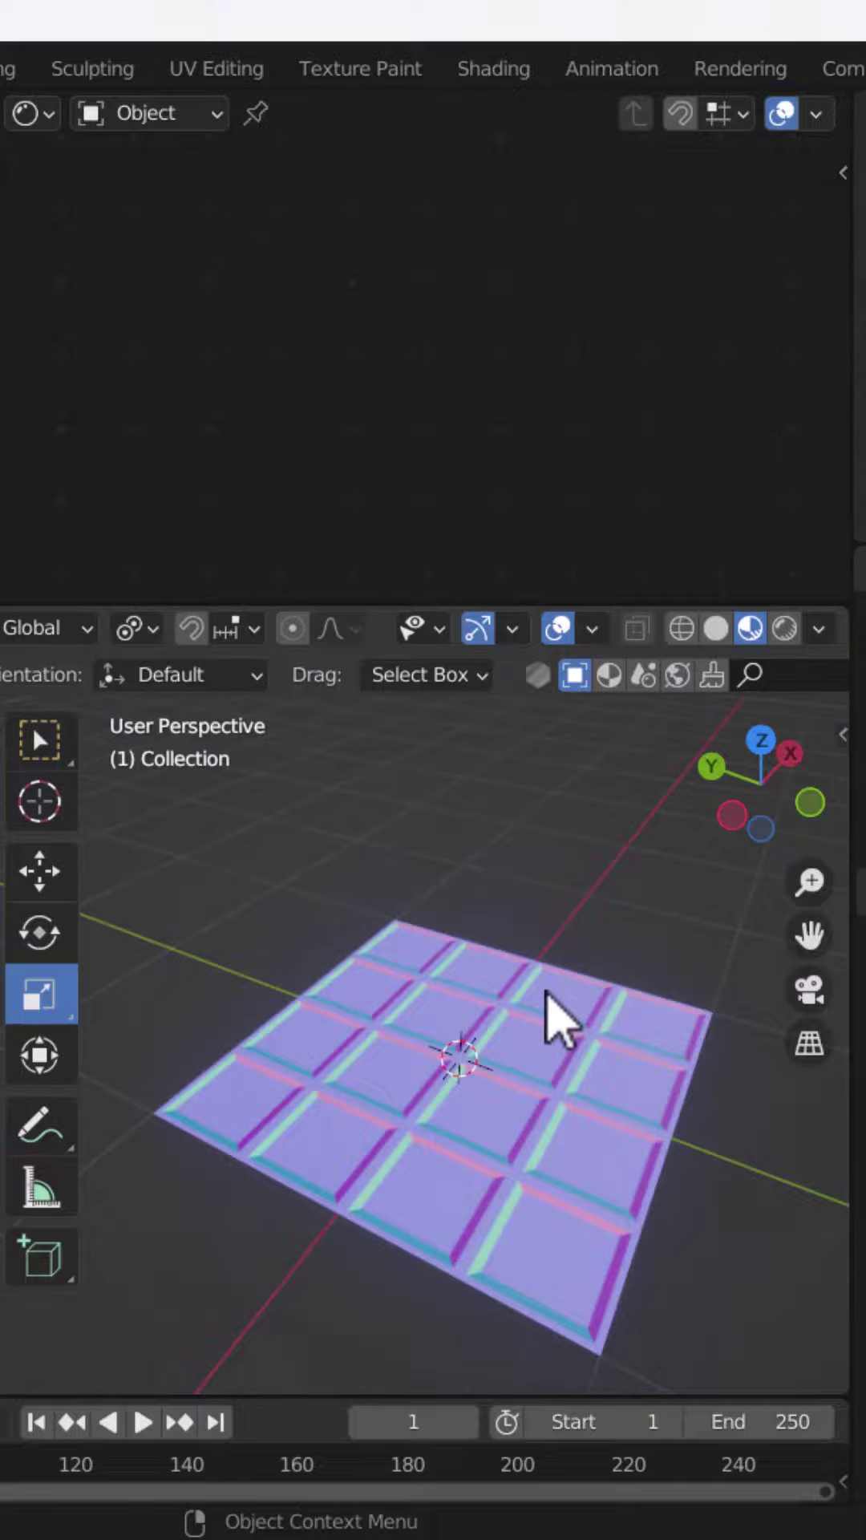